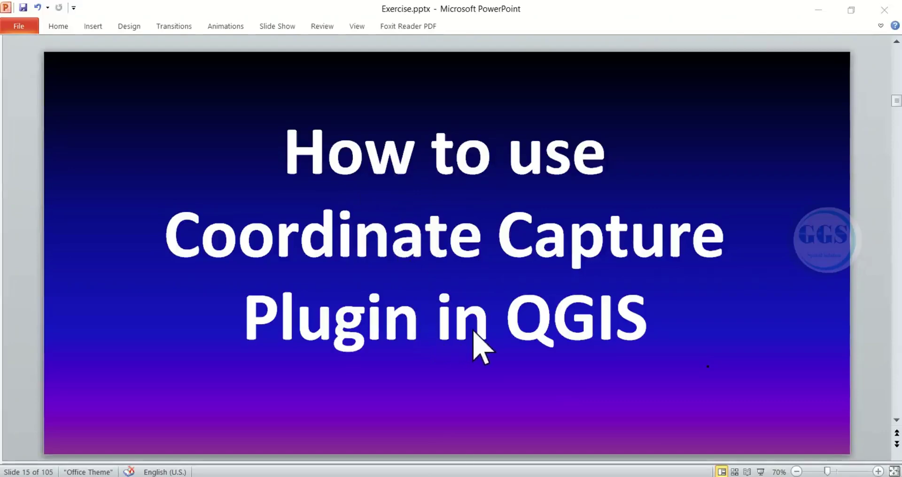
# Step: Minimize PowerPoint to bring the QGIS Google Hybrid world map into view
pyautogui.click(819, 10)
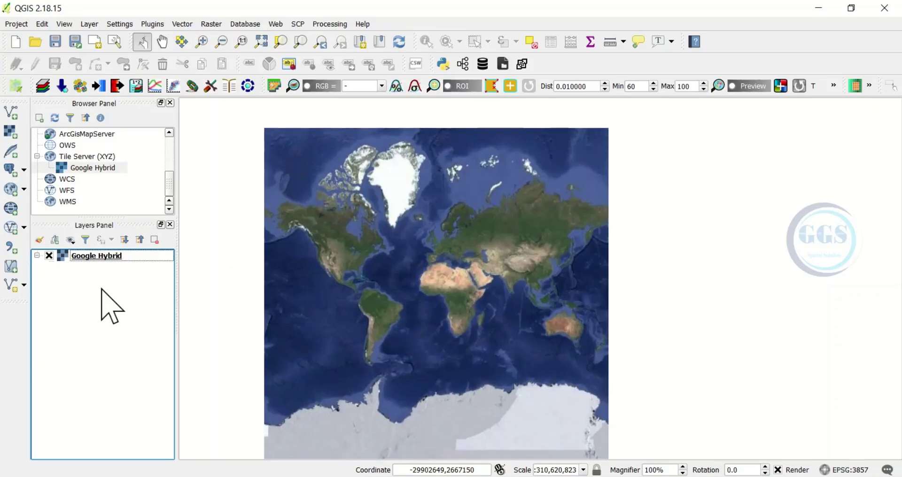
# Step: Search the plugin manager for 'coord' and enable the Coordinate Capture plugin
pyautogui.click(152, 24)
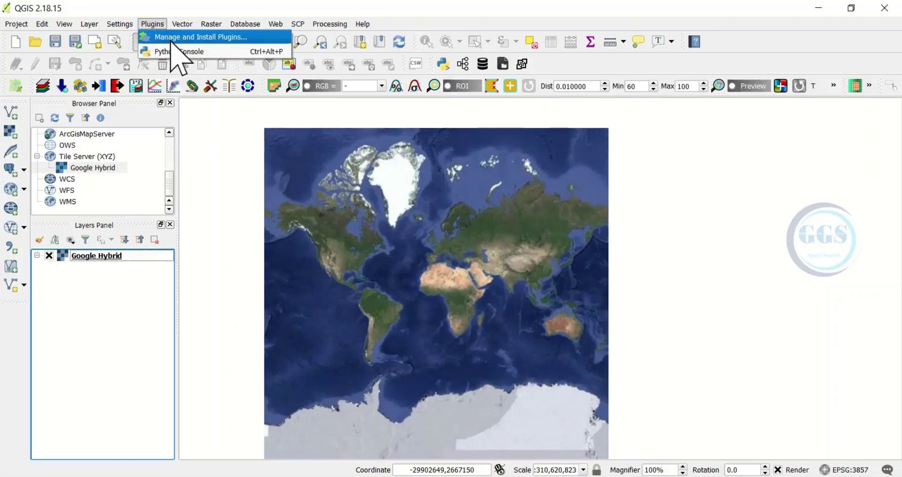
pyautogui.click(171, 40)
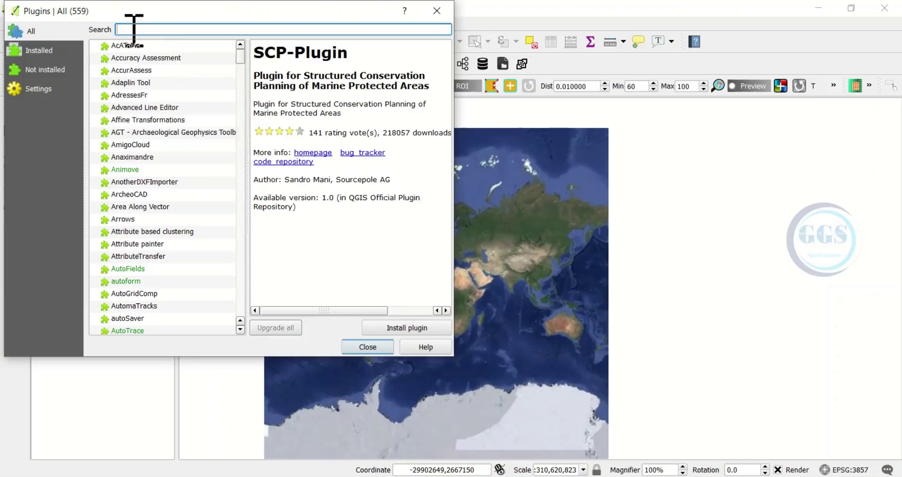
pyautogui.write('coor')
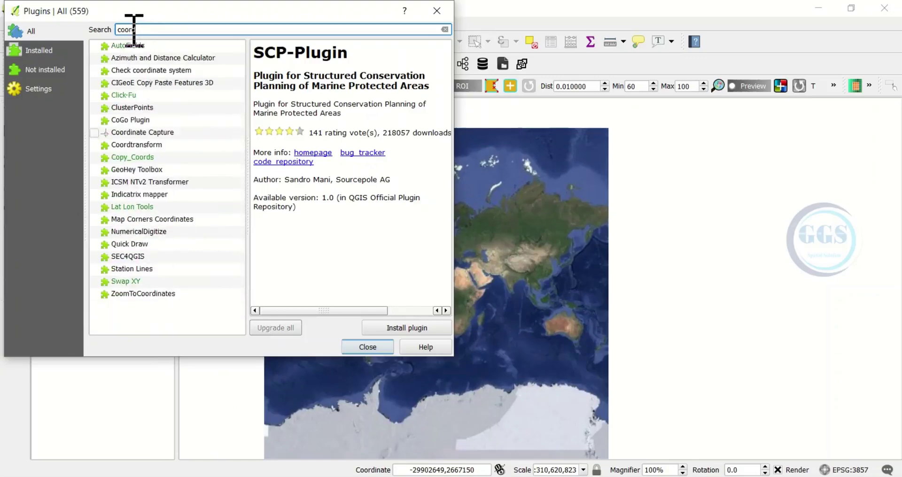
pyautogui.write('d')
pyautogui.click(117, 133)
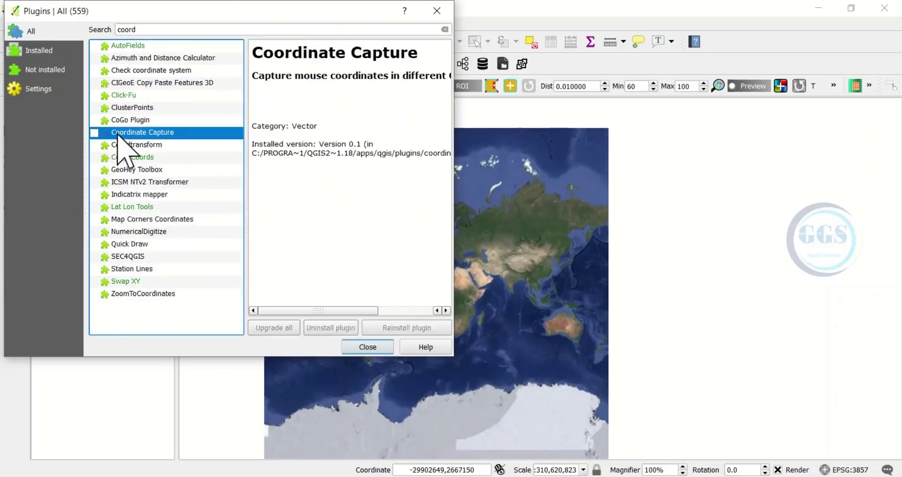
pyautogui.click(94, 133)
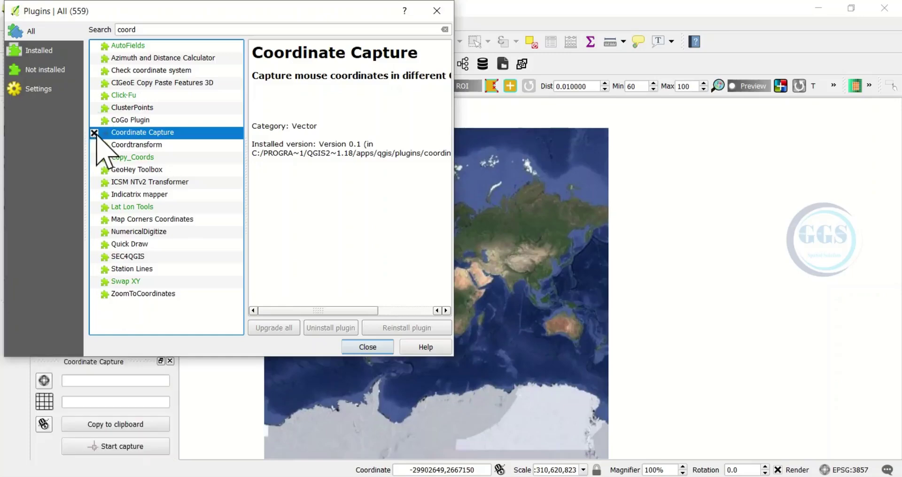
pyautogui.click(368, 347)
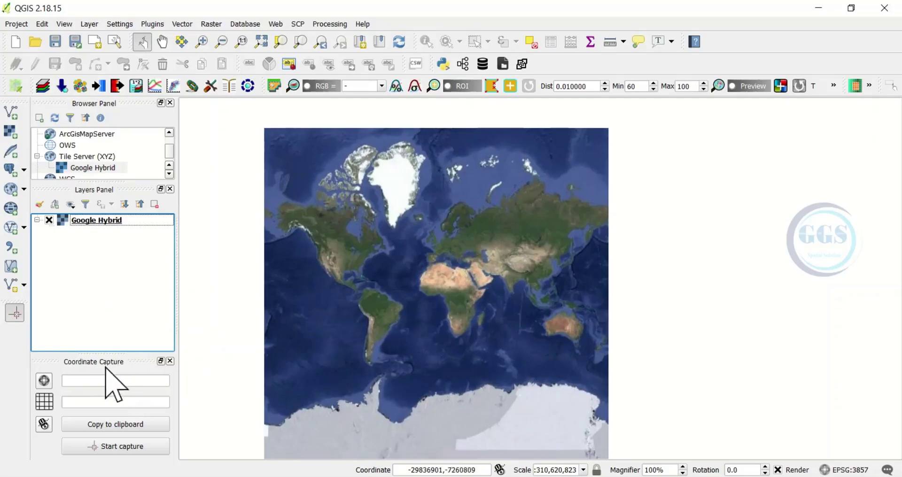
# Step: Undock and close the Coordinate Capture panel, then reopen it floating from the Panels list
pyautogui.moveTo(96, 364); pyautogui.dragTo(246, 112)
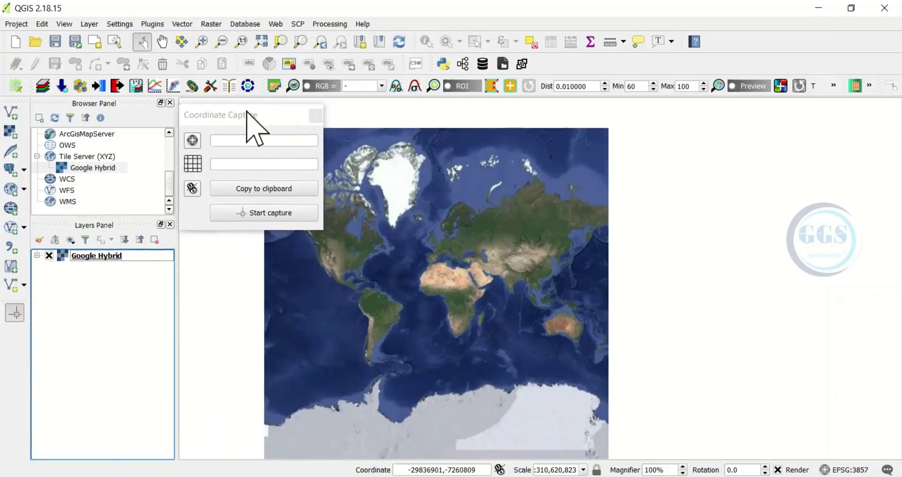
pyautogui.click(315, 116)
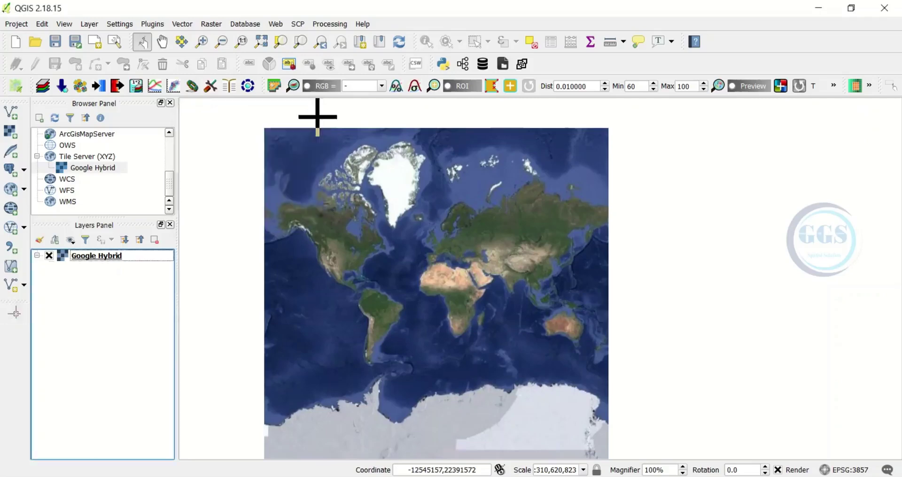
pyautogui.rightClick(488, 21)
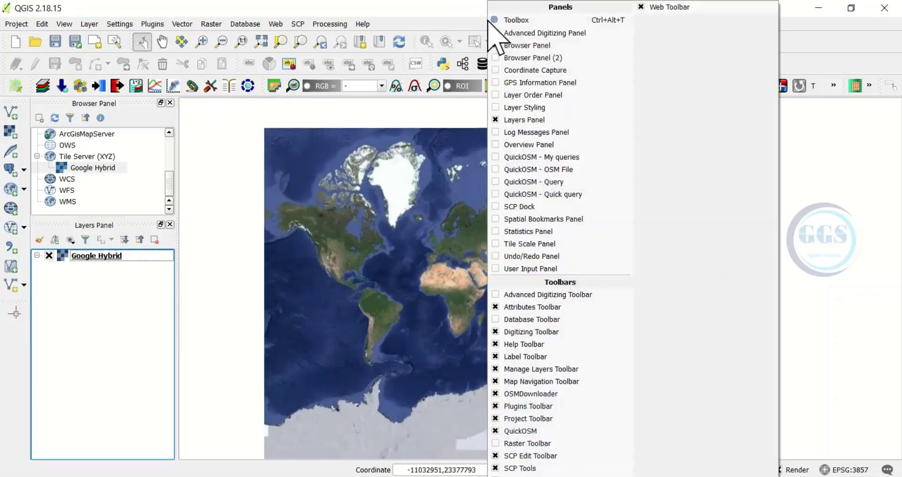
pyautogui.click(499, 71)
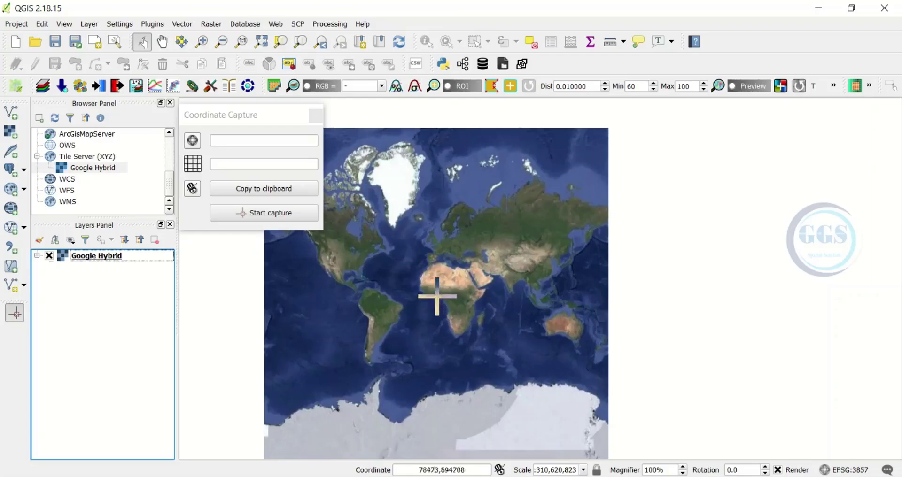
# Step: Zoom from the world view into Abuja around Olusegun Obasanjo Way at about 1:4,740
pyautogui.scroll(5, 436, 298)
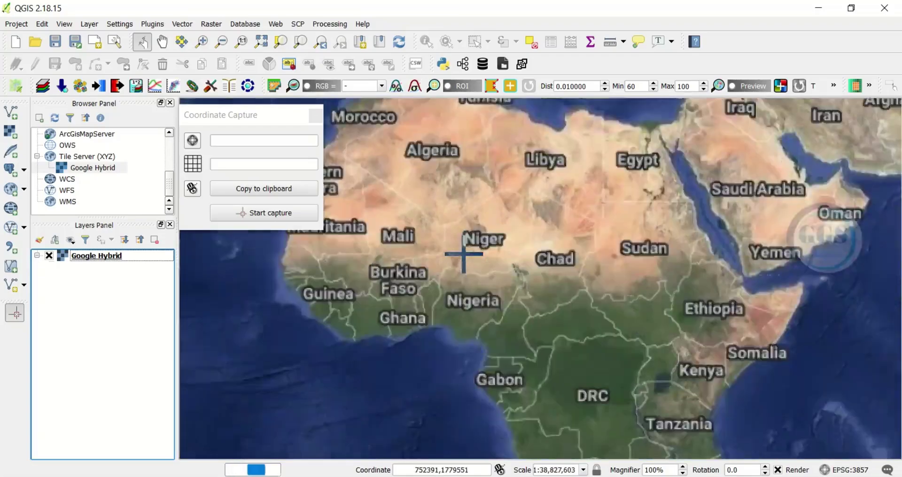
pyautogui.scroll(3, 486, 242)
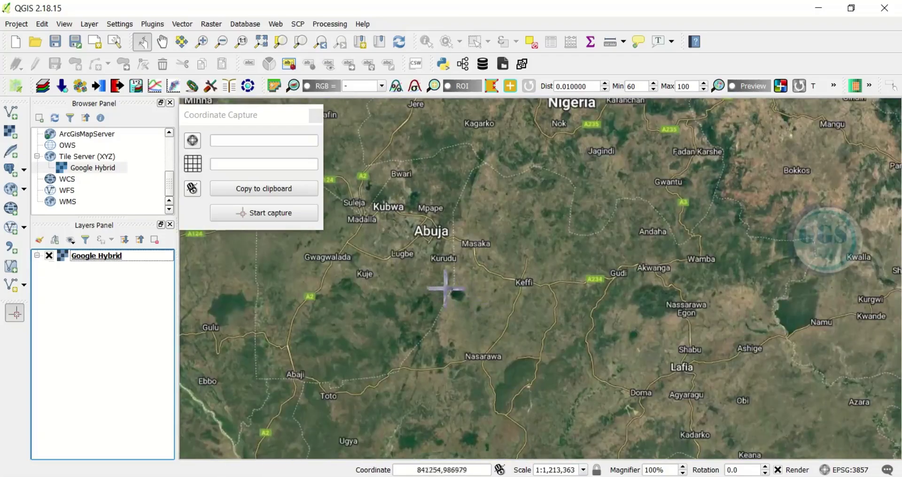
pyautogui.scroll(3, 400, 256)
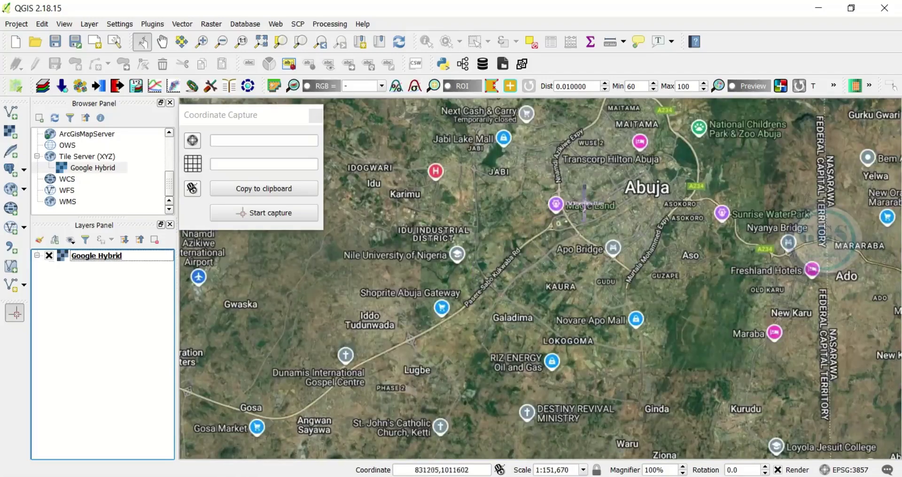
pyautogui.scroll(2, 604, 183)
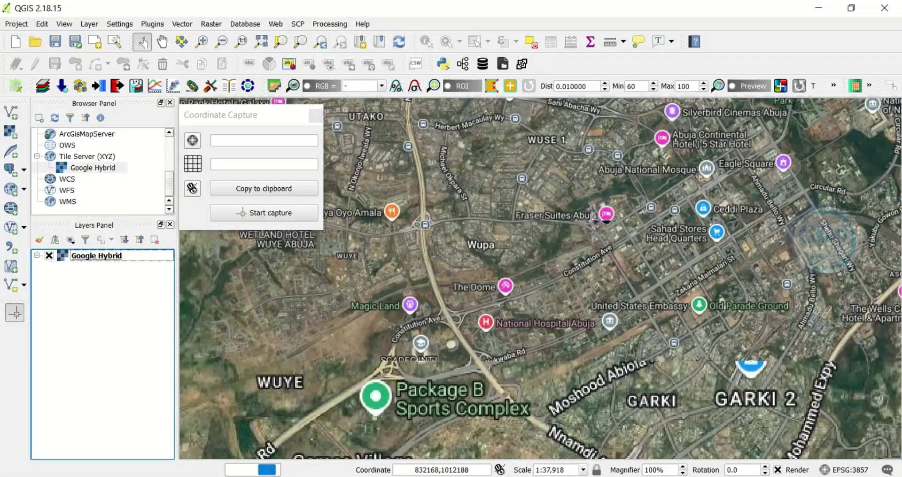
pyautogui.scroll(2, 576, 234)
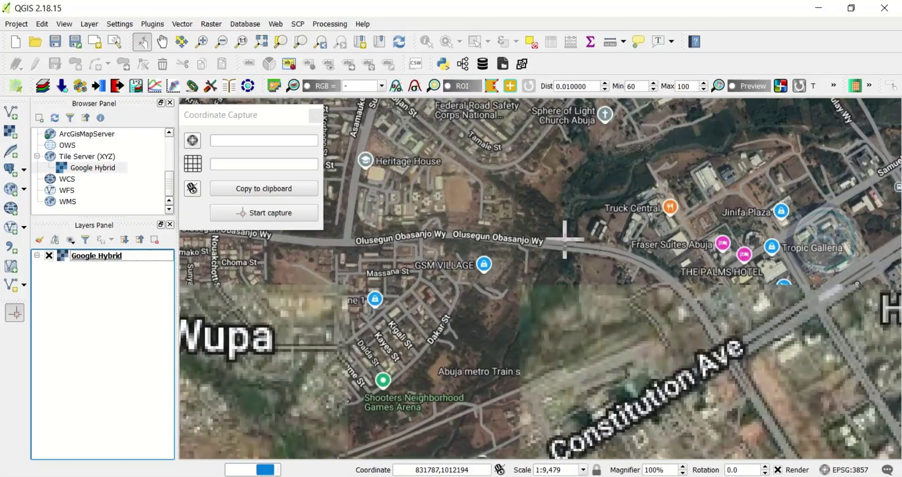
pyautogui.scroll(1, 563, 239)
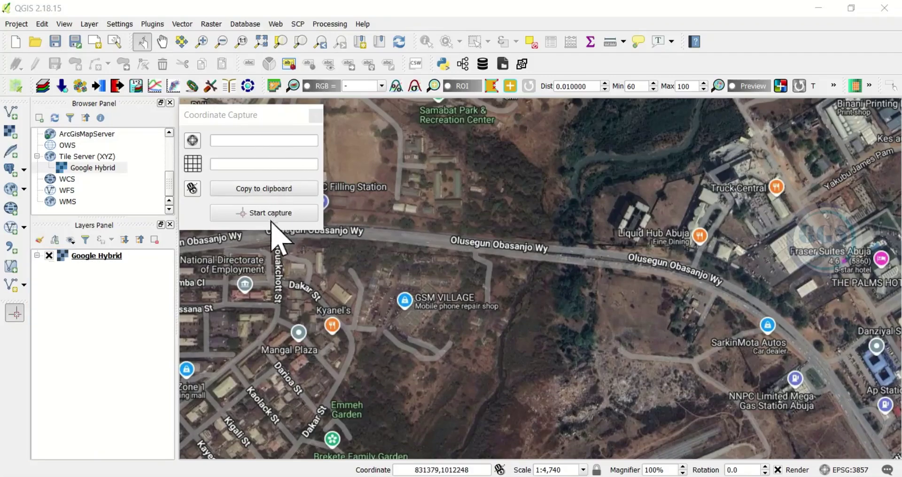
# Step: Capture an Abuja map point (7.47593,9.05305) and copy its coordinates to the clipboard
pyautogui.click(262, 214)
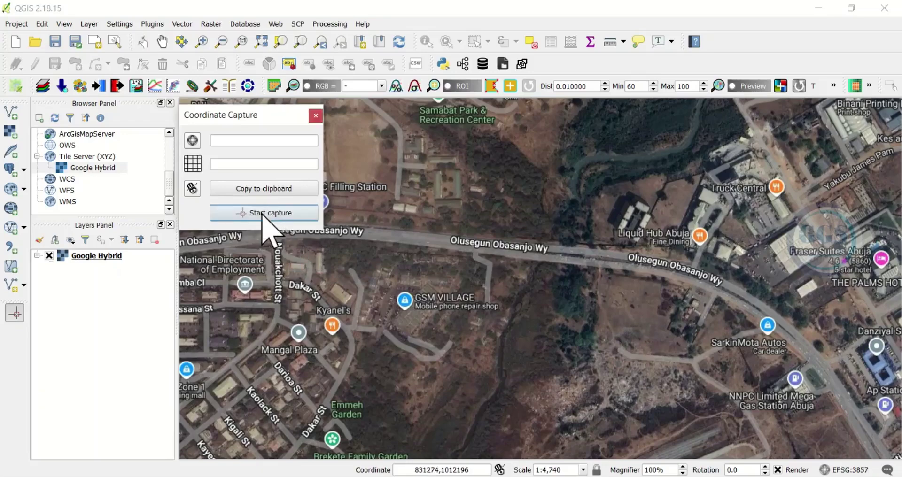
pyautogui.click(803, 347)
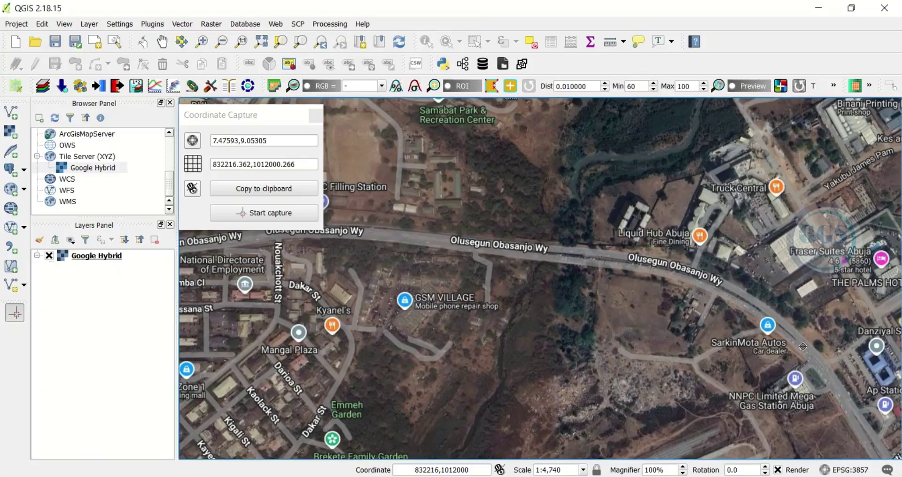
pyautogui.click(259, 190)
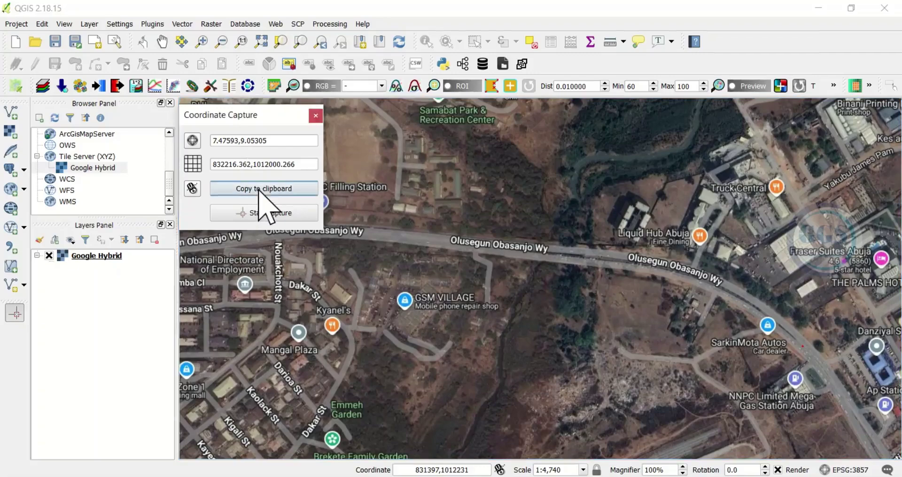
# Step: Minimize QGIS, create New Text Document.txt on the desktop, and open it in Notepad
pyautogui.click(823, 8)
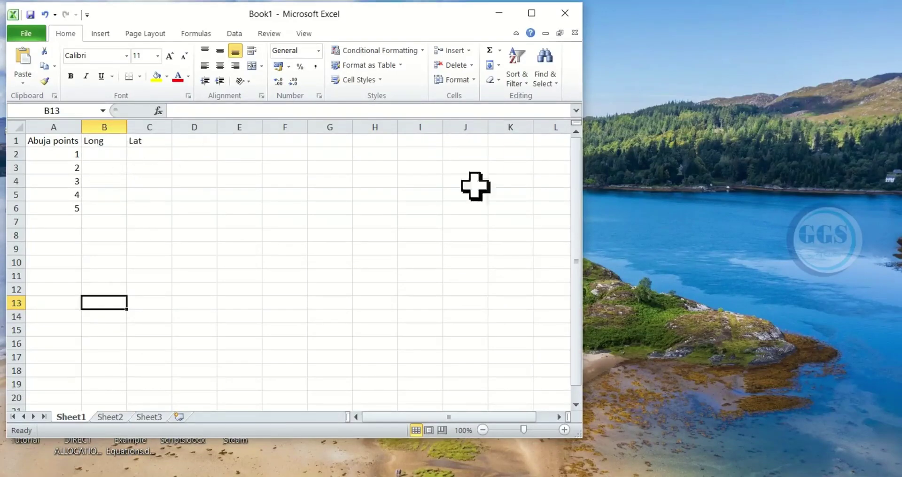
pyautogui.rightClick(703, 186)
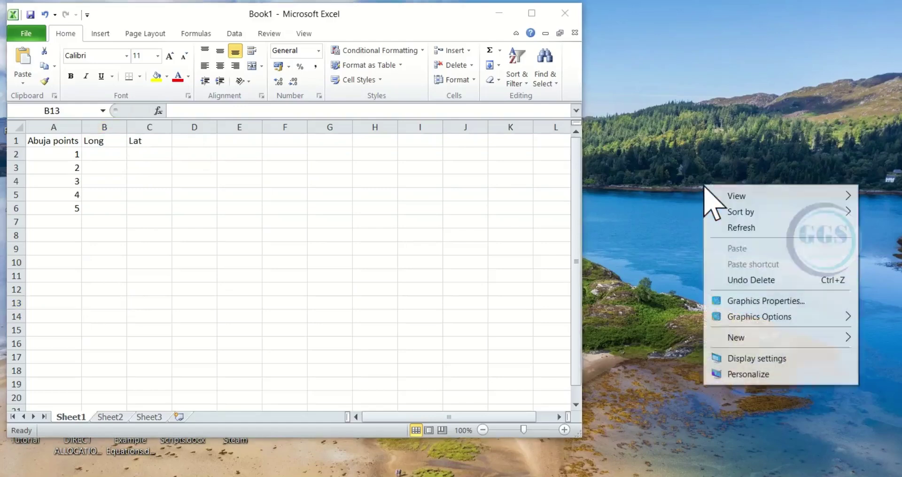
pyautogui.moveTo(750, 339)
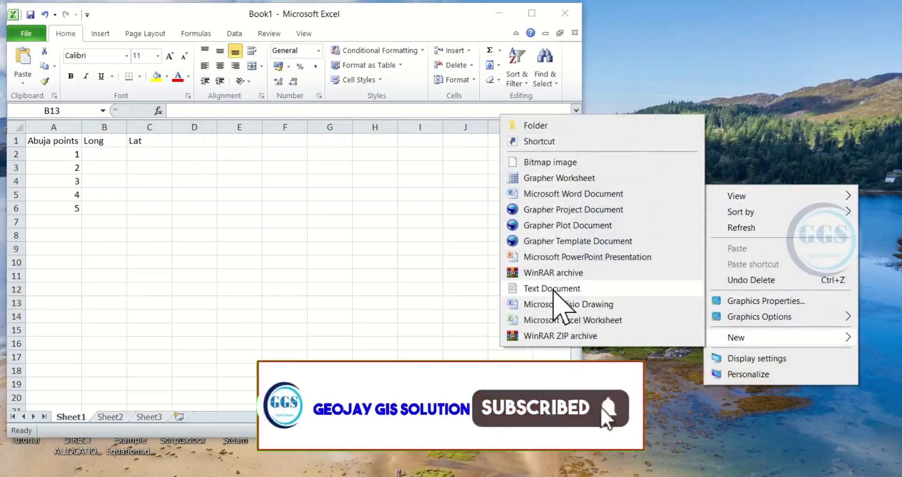
pyautogui.click(553, 290)
pyautogui.press('Return')
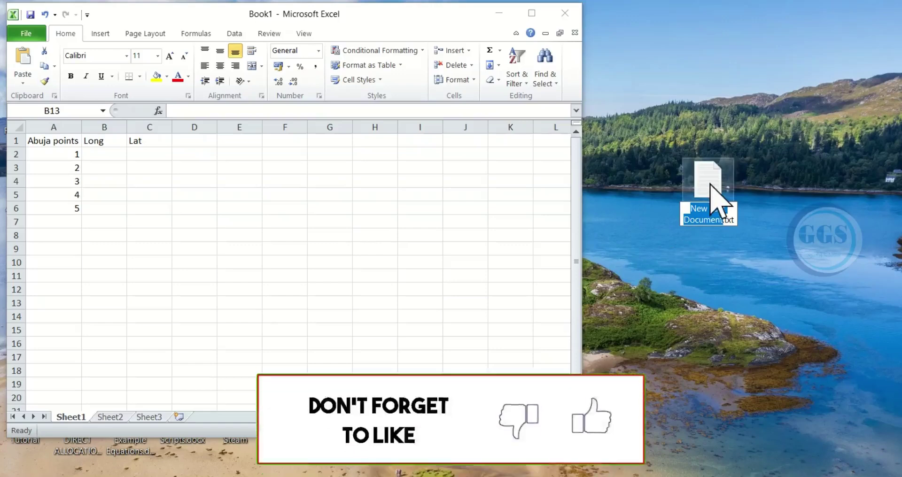
pyautogui.doubleClick(710, 184)
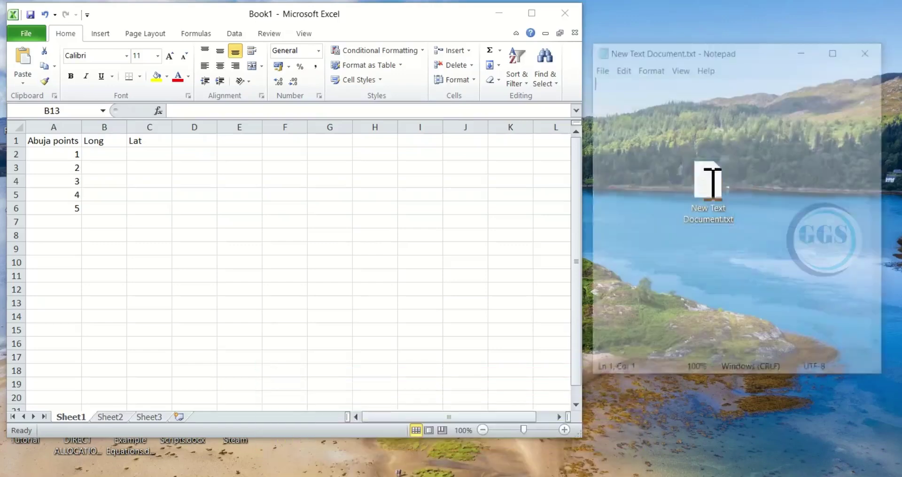
# Step: Paste the captured coordinates into Notepad and cut out the longitude 7.47593
pyautogui.rightClick(607, 96)
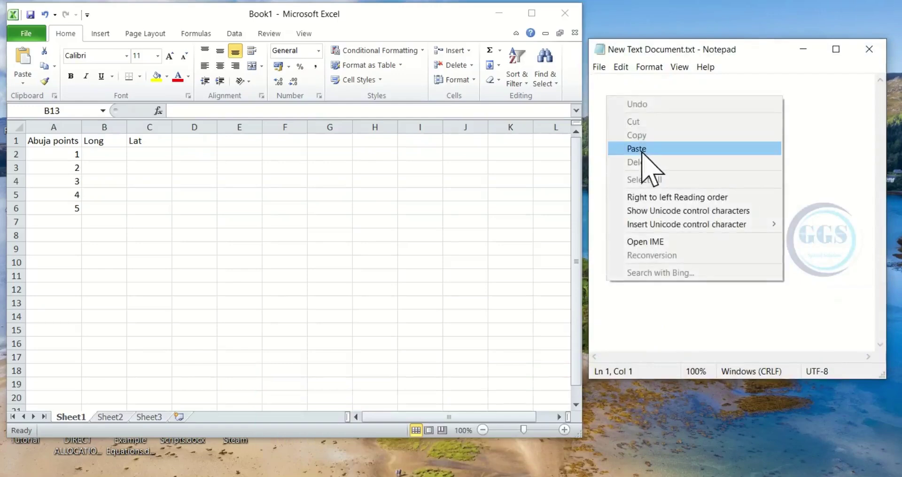
pyautogui.click(642, 150)
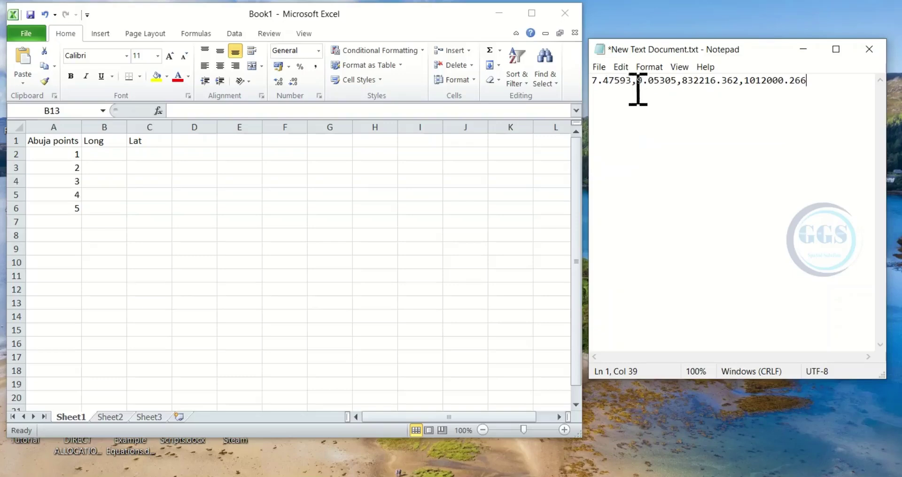
pyautogui.moveTo(631, 81); pyautogui.dragTo(599, 80)
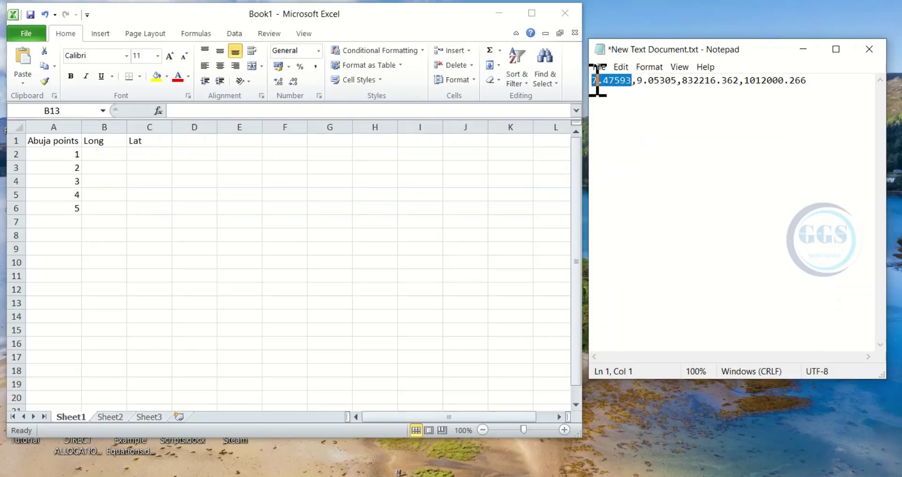
pyautogui.rightClick(605, 81)
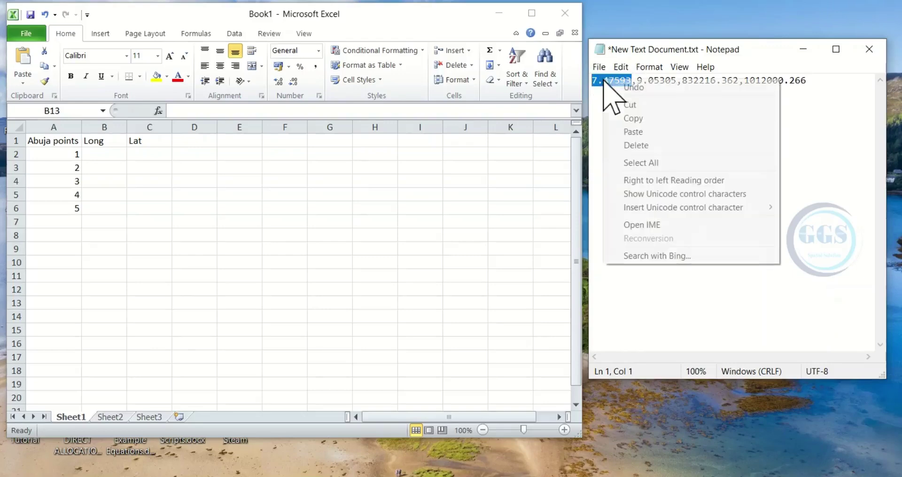
pyautogui.click(635, 104)
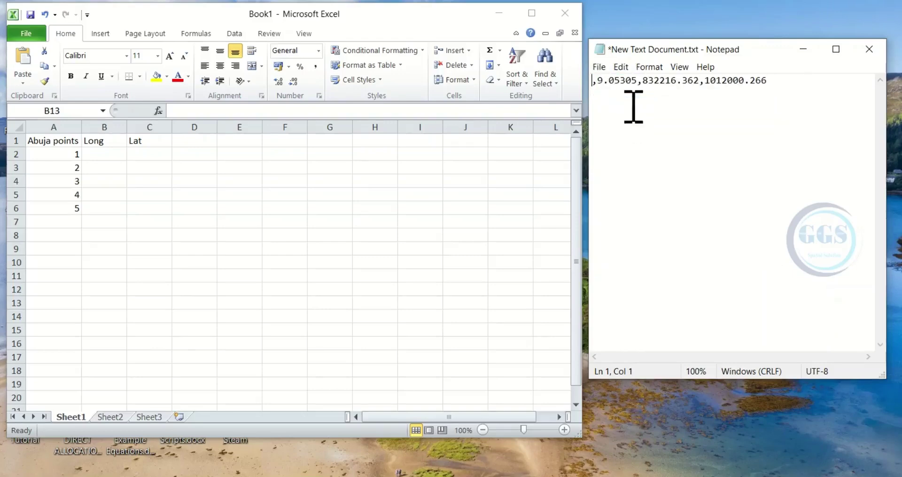
# Step: Paste longitude 7.47593 into cell B2 as text only
pyautogui.click(104, 152)
pyautogui.click(104, 152)
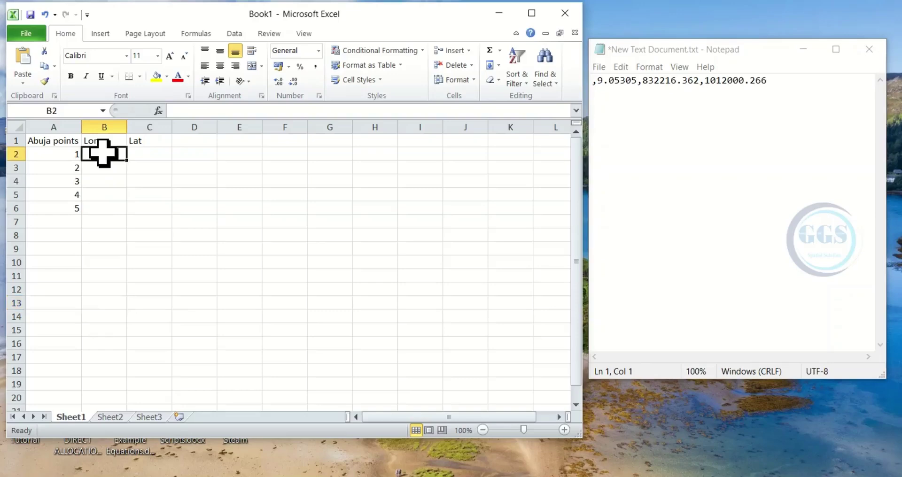
pyautogui.rightClick(102, 152)
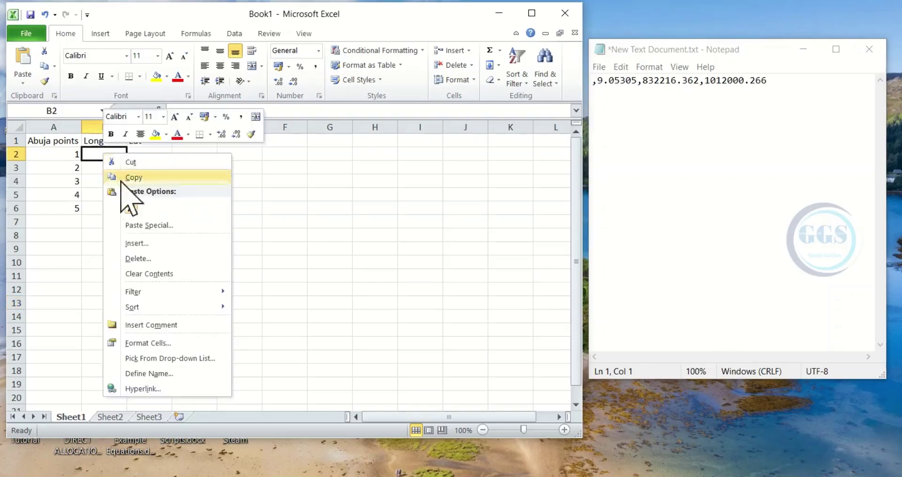
pyautogui.click(131, 208)
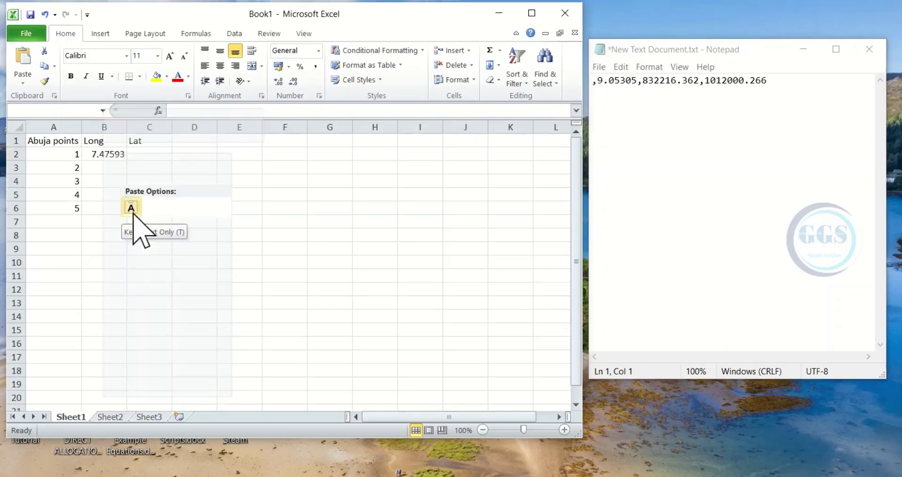
# Step: Copy latitude 9.05305 from Notepad and paste it into cell C2
pyautogui.click(638, 80)
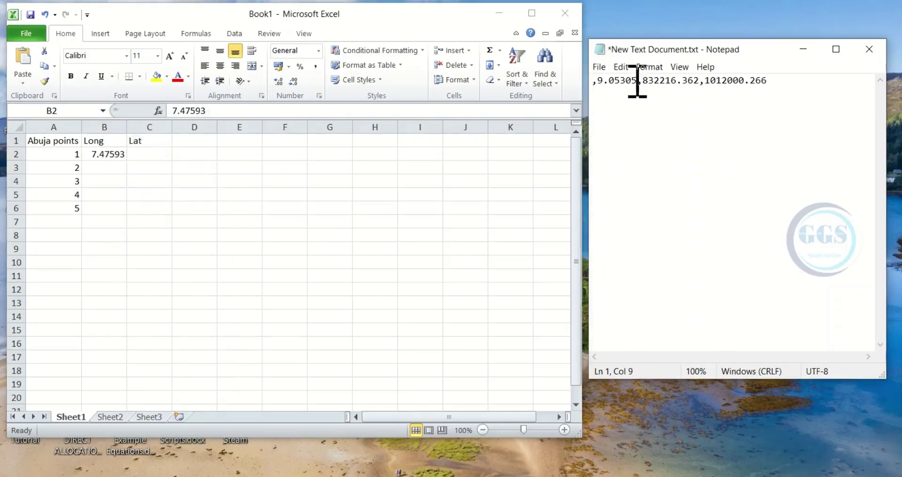
pyautogui.moveTo(637, 81); pyautogui.dragTo(598, 81)
pyautogui.rightClick(597, 81)
pyautogui.click(650, 118)
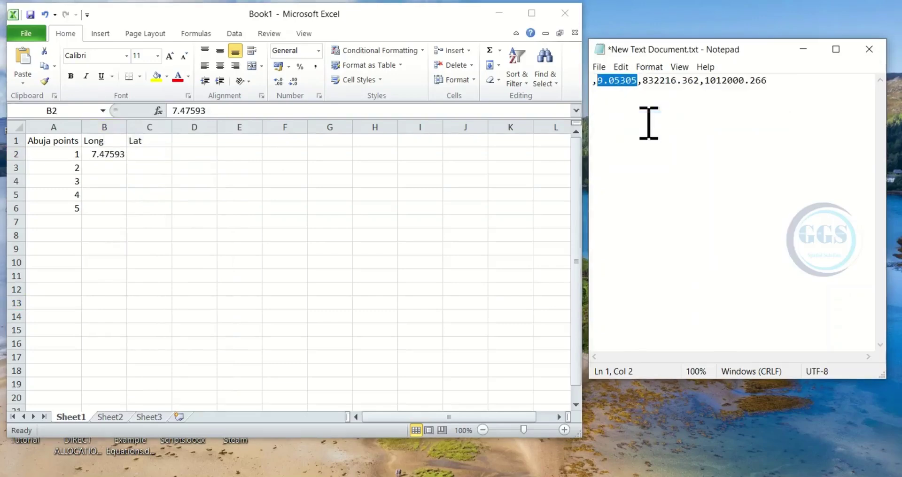
pyautogui.click(147, 154)
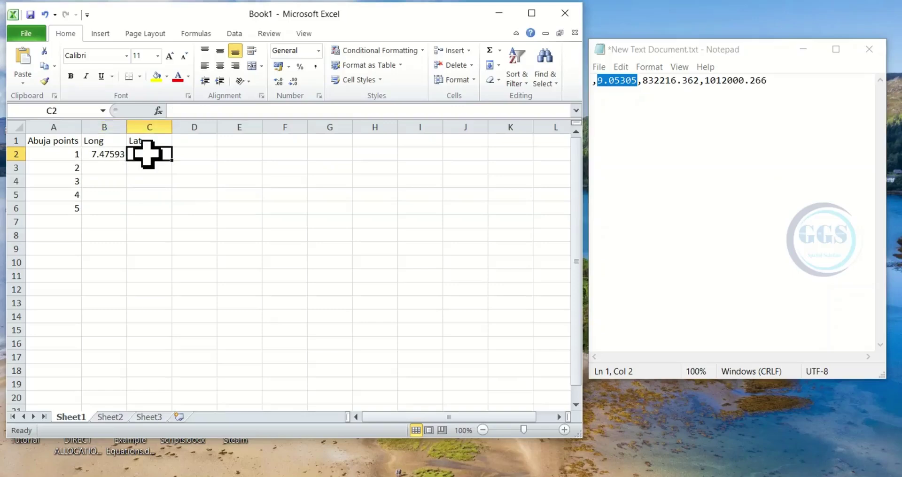
pyautogui.rightClick(148, 154)
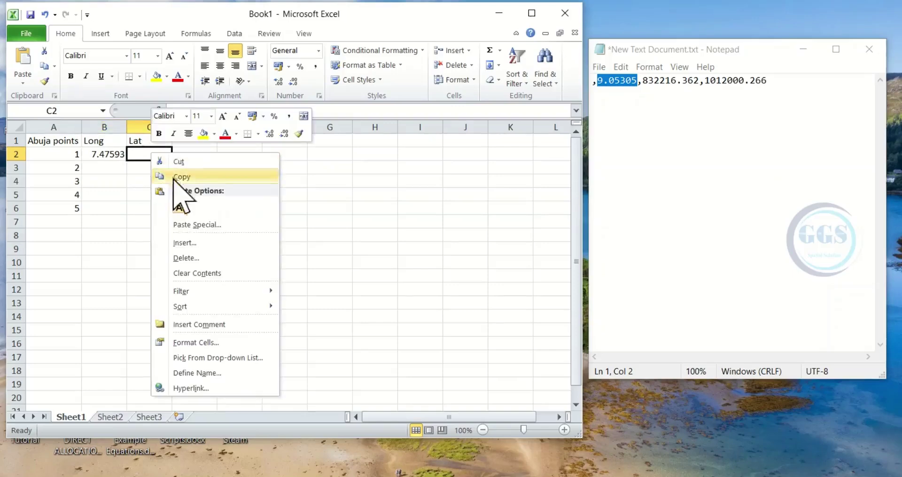
pyautogui.click(179, 206)
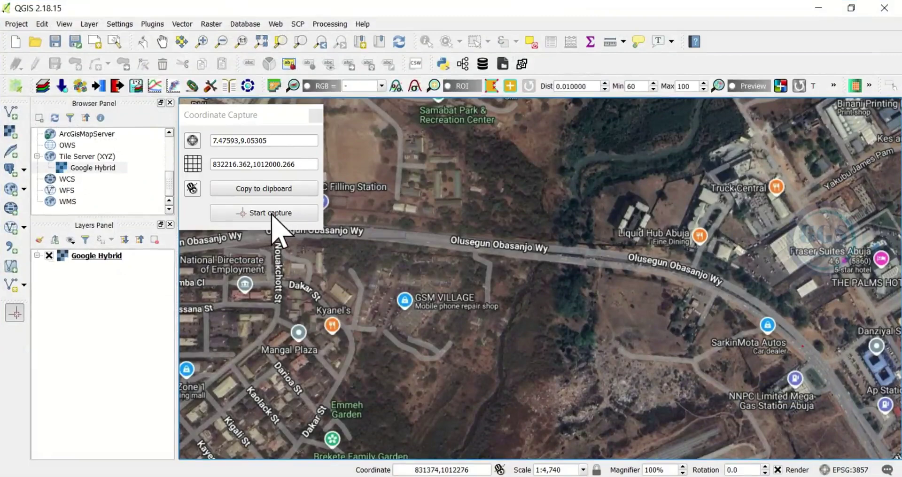
# Step: Capture the second point at 7.47356,9.05426, copy it, and minimize QGIS
pyautogui.click(271, 214)
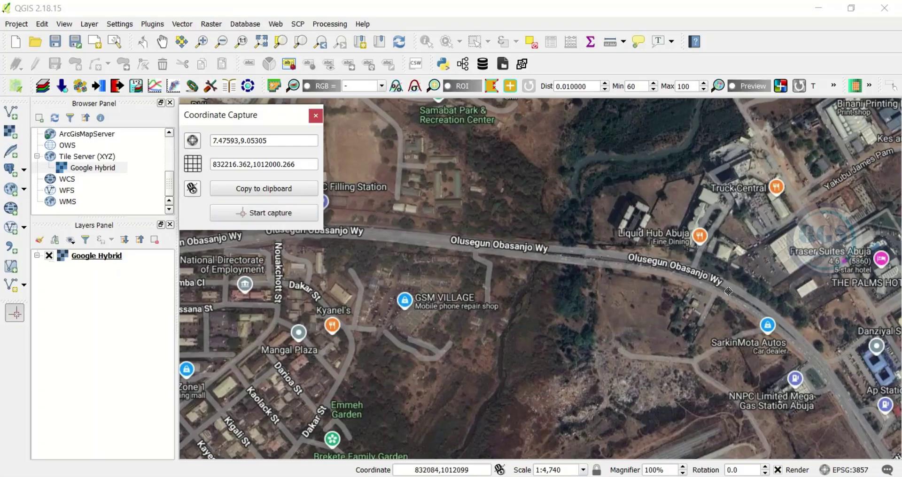
pyautogui.click(654, 270)
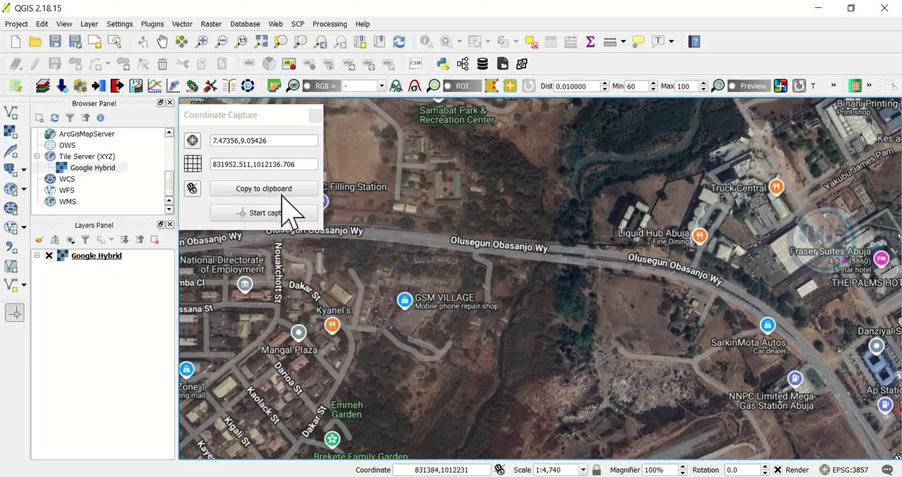
pyautogui.click(258, 191)
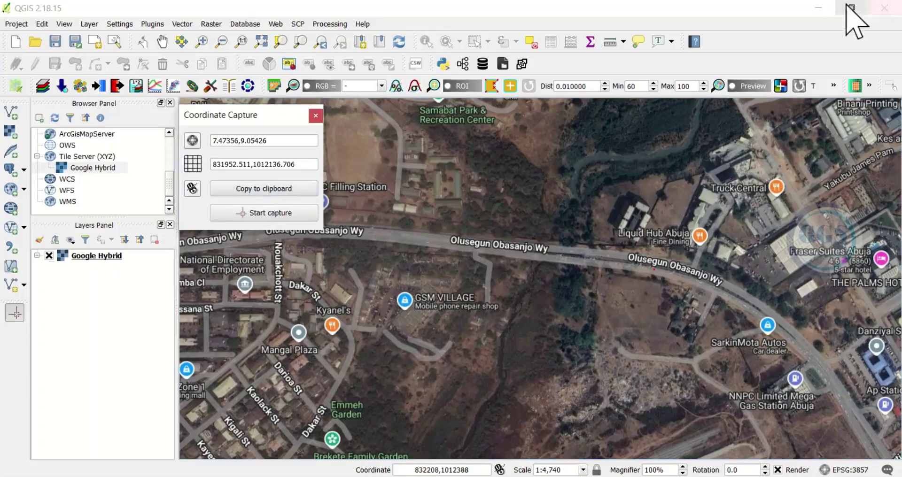
pyautogui.click(818, 8)
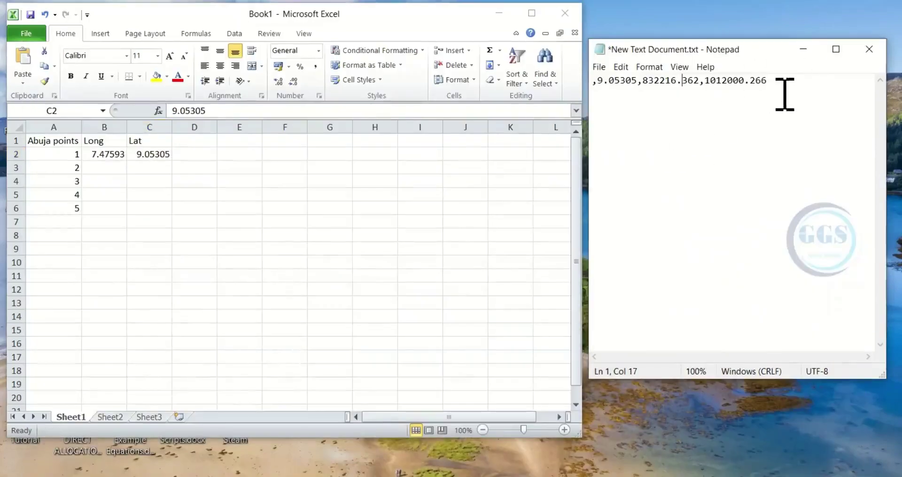
# Step: Replace the old Notepad line with the second point's pasted coordinates
pyautogui.moveTo(783, 87); pyautogui.dragTo(596, 84)
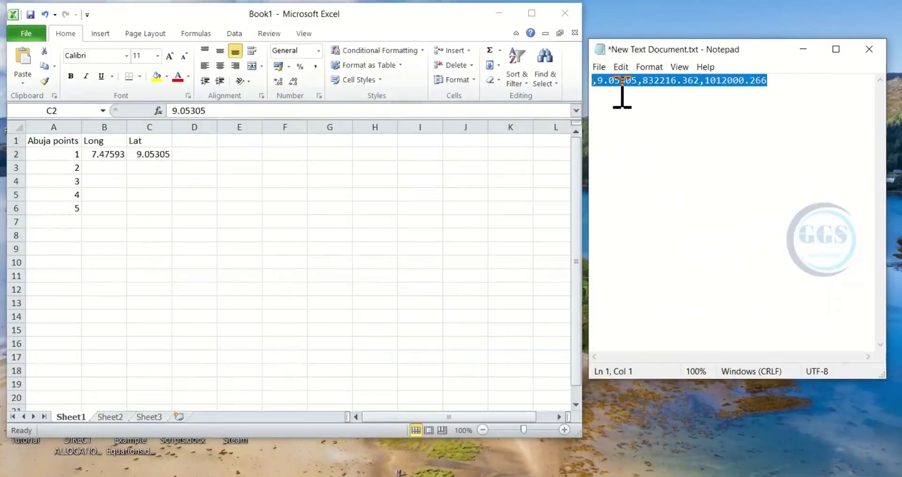
pyautogui.press('Delete')
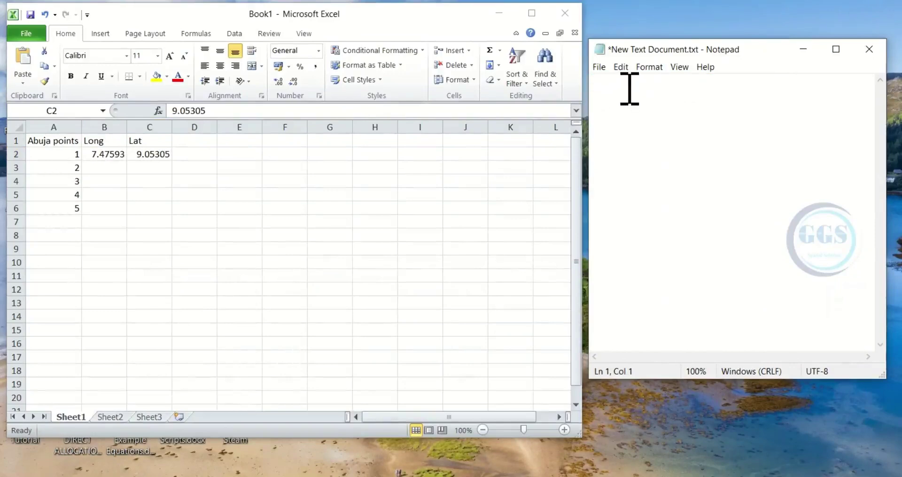
pyautogui.rightClick(625, 90)
pyautogui.click(664, 141)
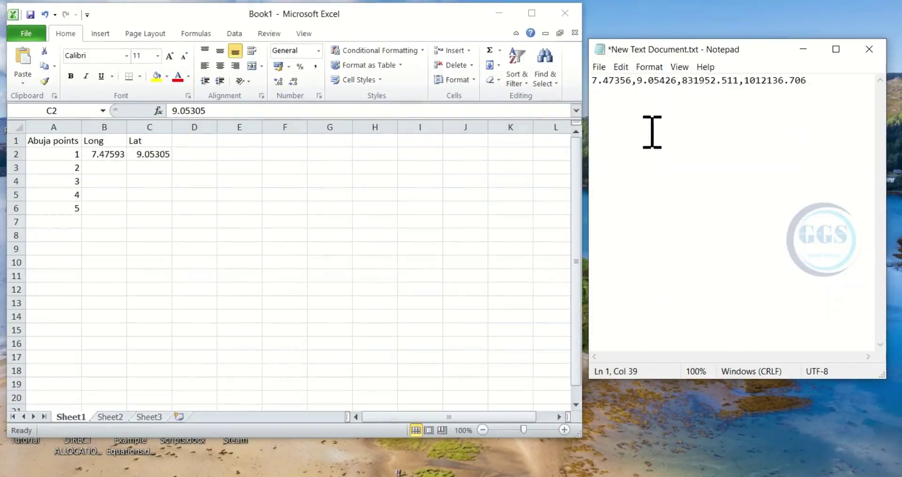
# Step: Cut longitude 7.47356 from Notepad into cell B3 as text only
pyautogui.moveTo(632, 81); pyautogui.dragTo(608, 80)
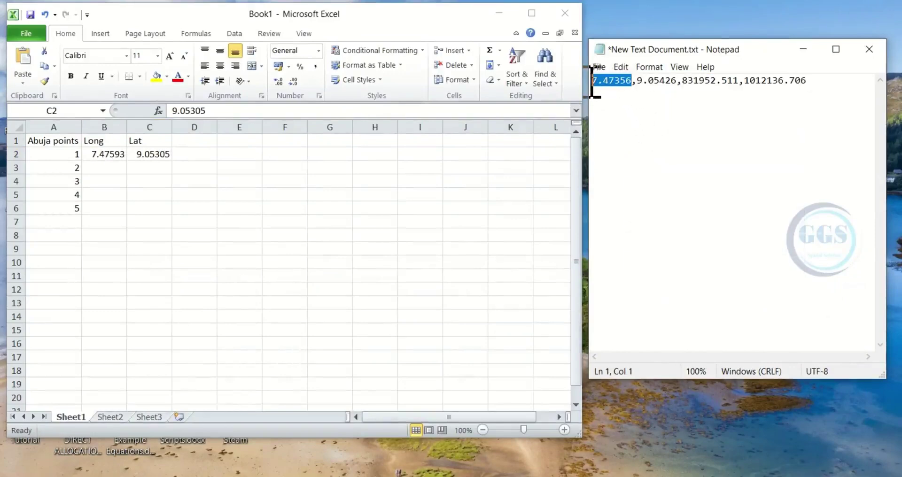
pyautogui.hotkey('ctrl', 'x')
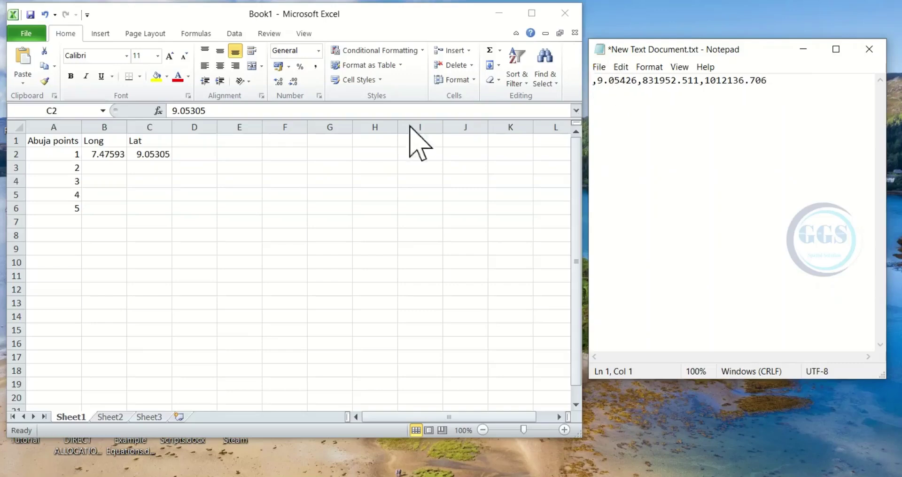
pyautogui.click(101, 165)
pyautogui.click(101, 166)
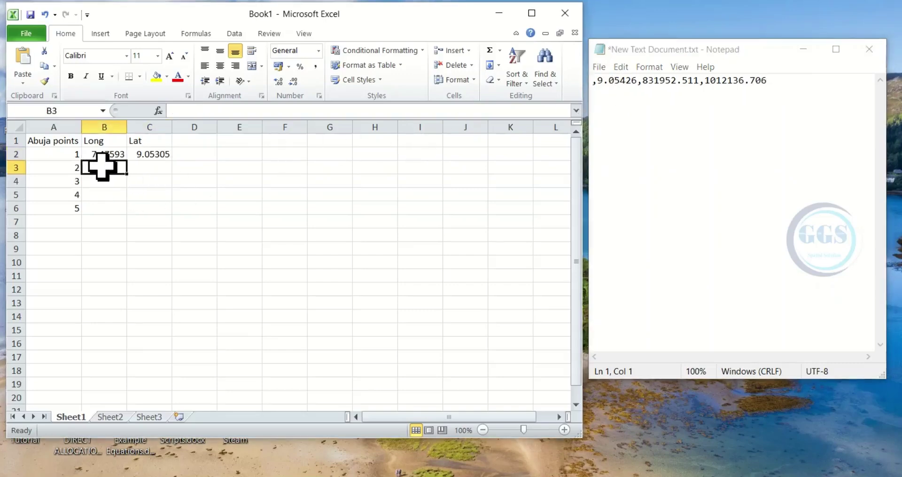
pyautogui.rightClick(102, 166)
pyautogui.click(131, 221)
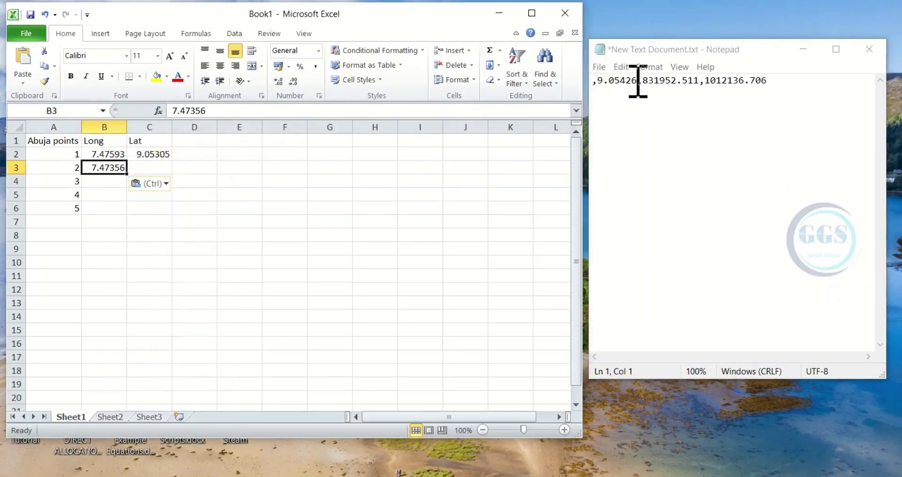
# Step: Cut latitude 9.05426 from Notepad into cell C3 as text only
pyautogui.moveTo(638, 81); pyautogui.dragTo(601, 81)
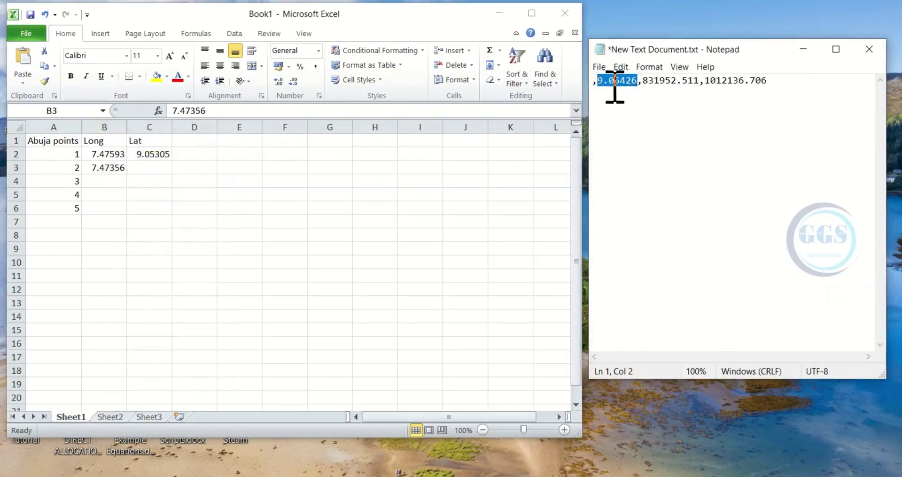
pyautogui.hotkey('ctrl', 'x')
pyautogui.click(145, 165)
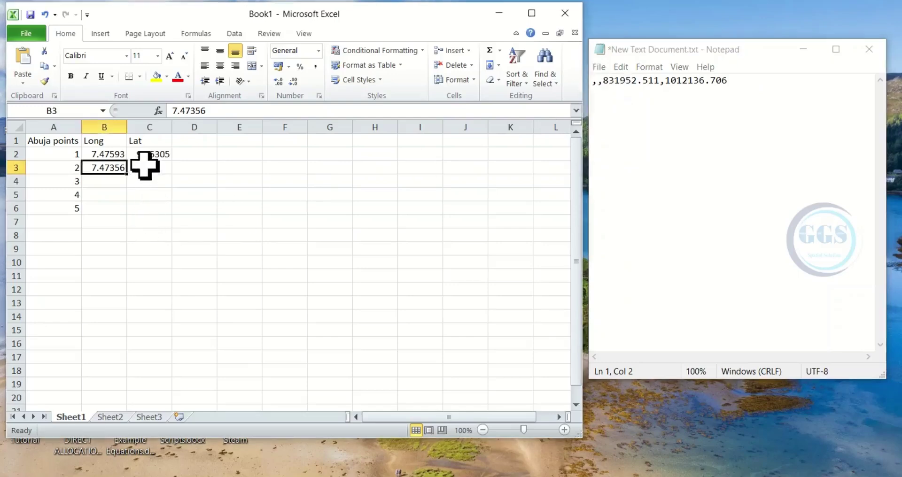
pyautogui.rightClick(144, 165)
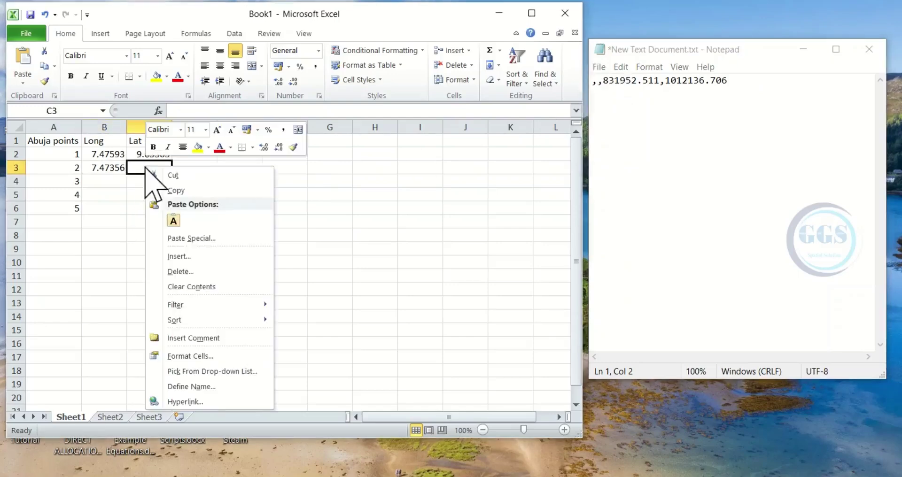
pyautogui.click(176, 221)
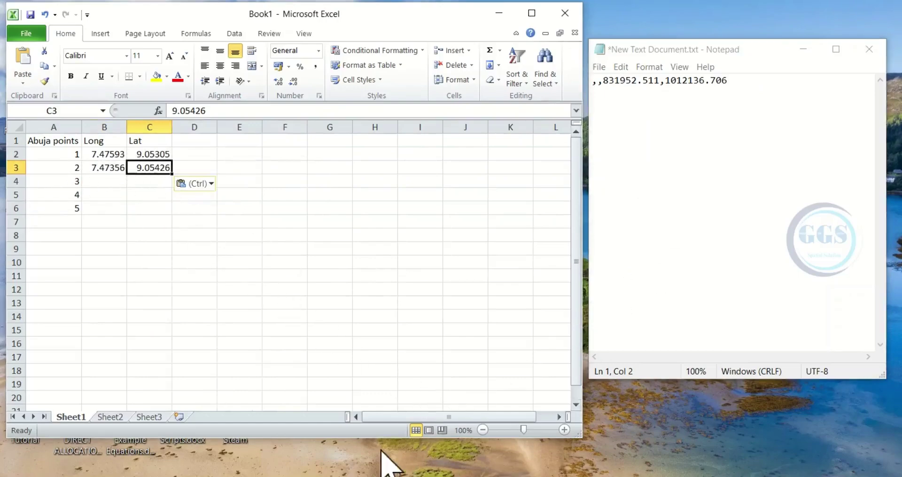
# Step: Paste point 3's latitude 9.05452 into cell C4
pyautogui.click(282, 435)
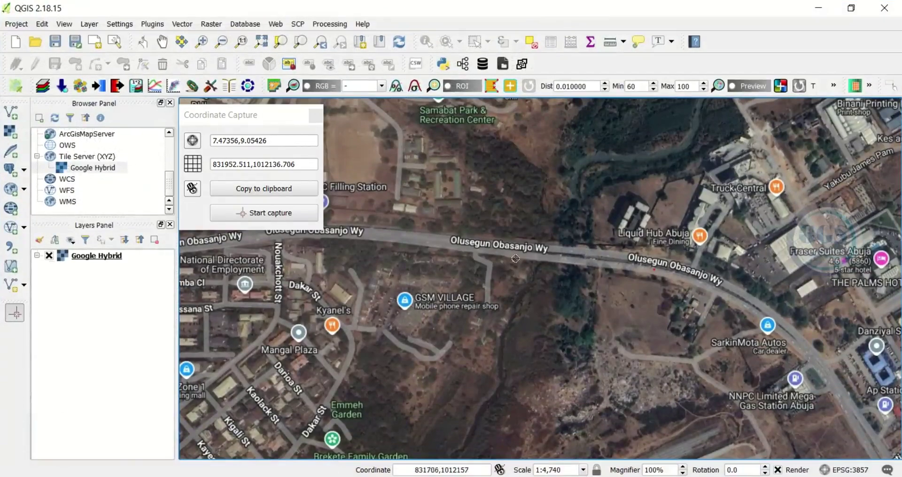
pyautogui.hotkey('alt', 'Tab')
pyautogui.click(147, 179)
pyautogui.hotkey('ctrl', 'v')
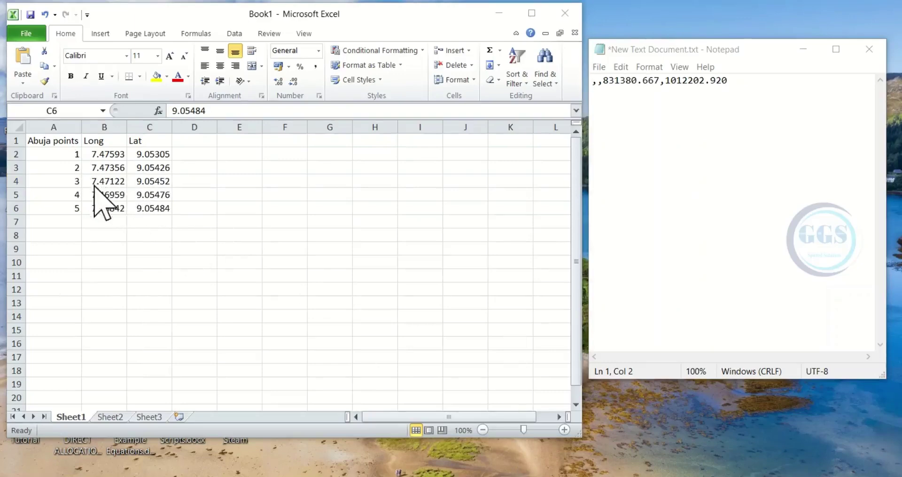
# Step: Paste point 5's latitude 9.05484 into C6, then save as 'Abuja points' in the Desktop Tutorial folder
pyautogui.click(31, 19)
pyautogui.hotkey('ctrl', 'v')
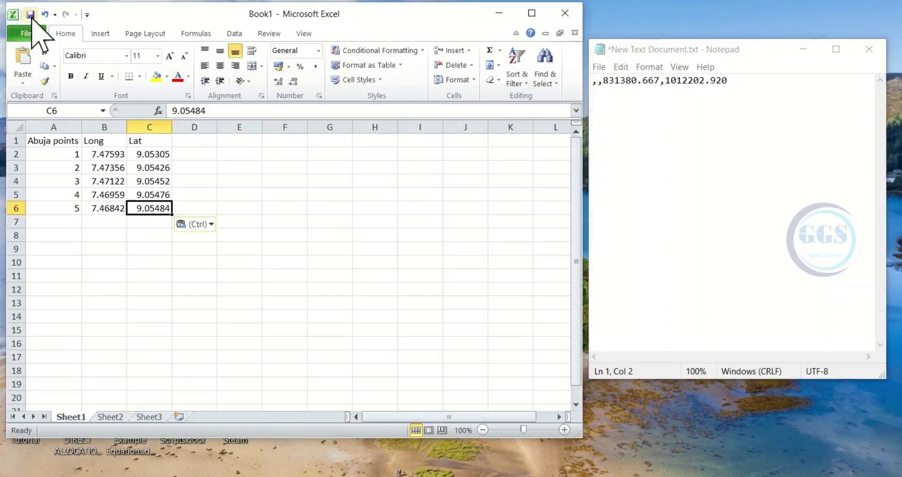
pyautogui.click(31, 15)
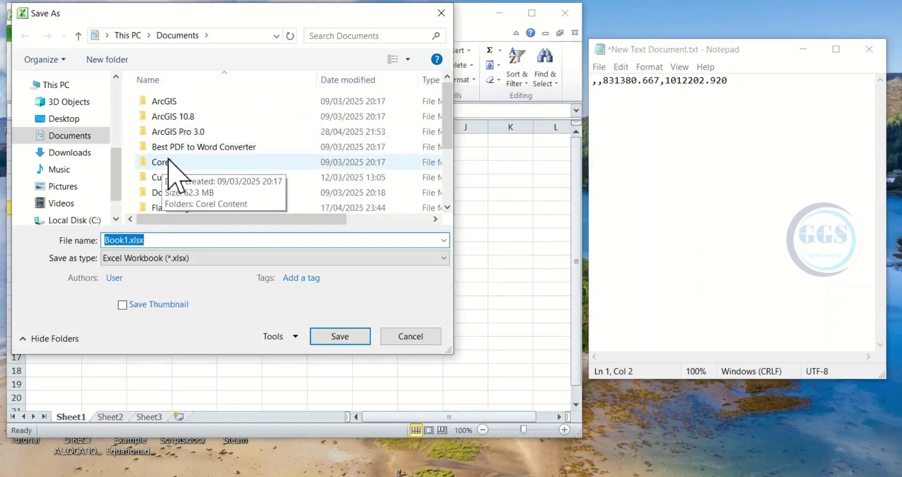
pyautogui.click(75, 119)
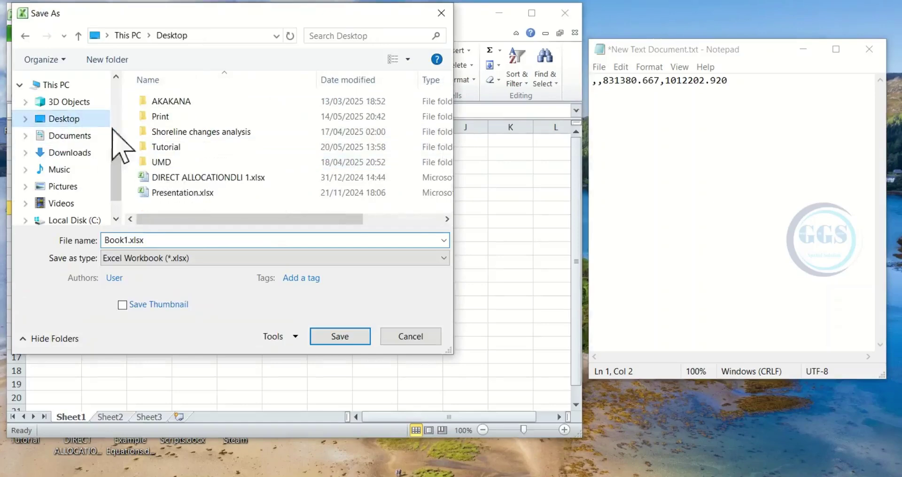
pyautogui.doubleClick(184, 154)
pyautogui.click(155, 240)
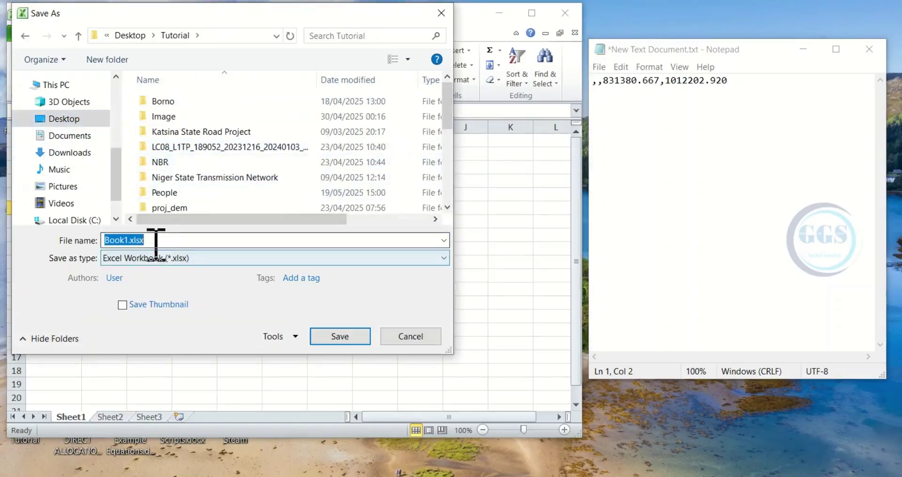
pyautogui.write('A')
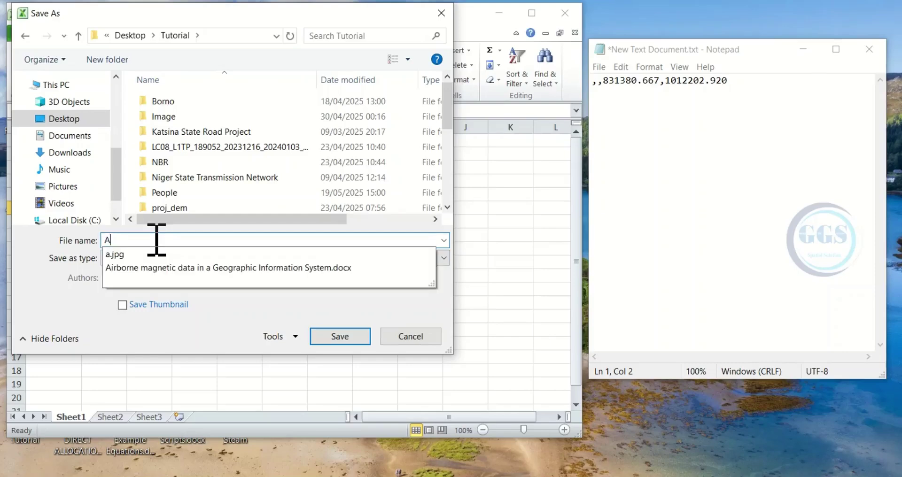
pyautogui.write('buja points')
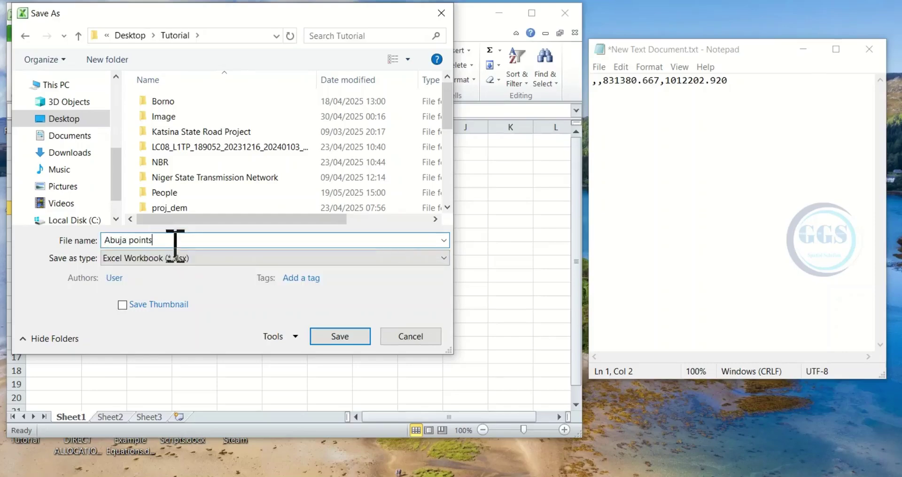
# Step: Save it as CSV (Comma delimited), keeping only the active sheet in CSV format, and close Excel
pyautogui.click(194, 258)
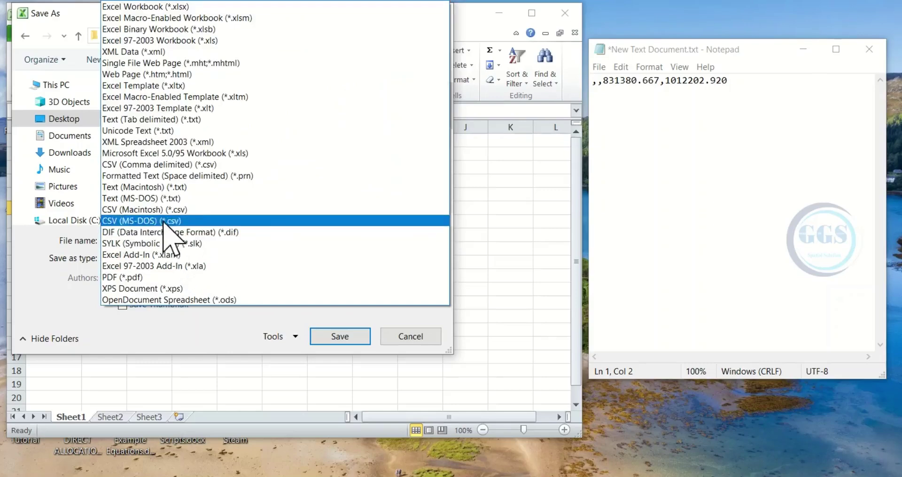
pyautogui.click(153, 165)
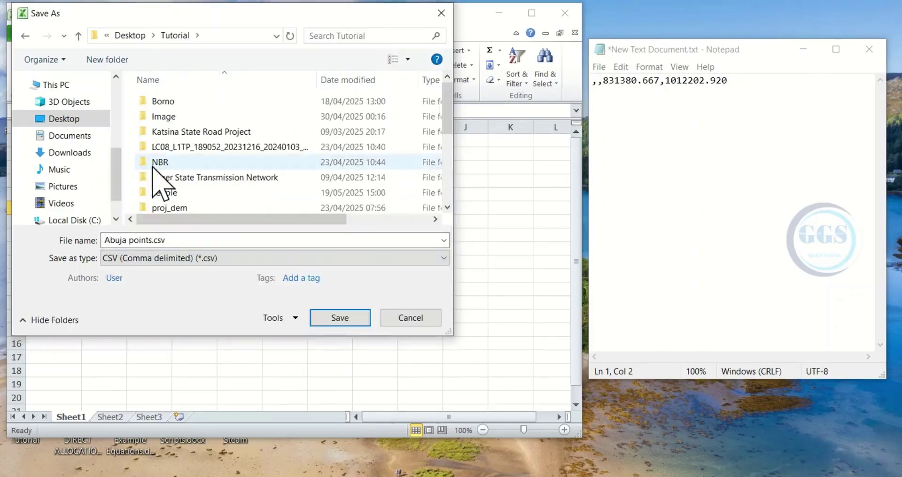
pyautogui.click(337, 317)
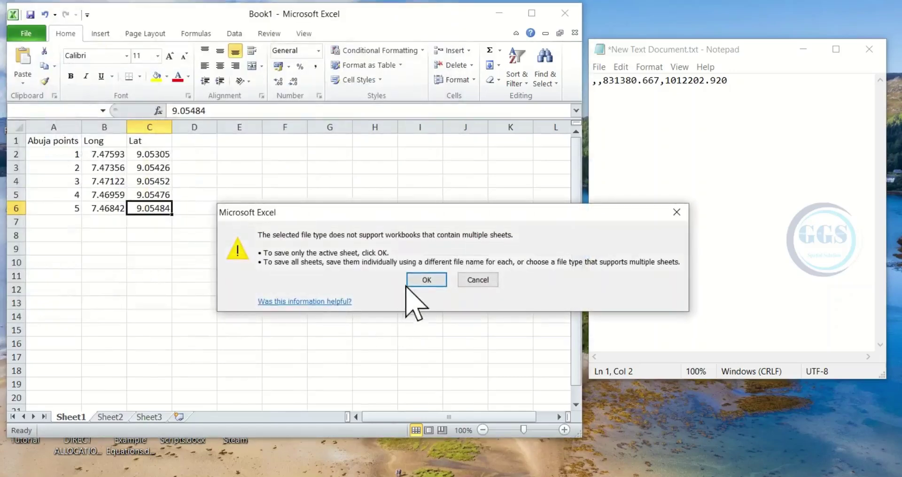
pyautogui.click(425, 280)
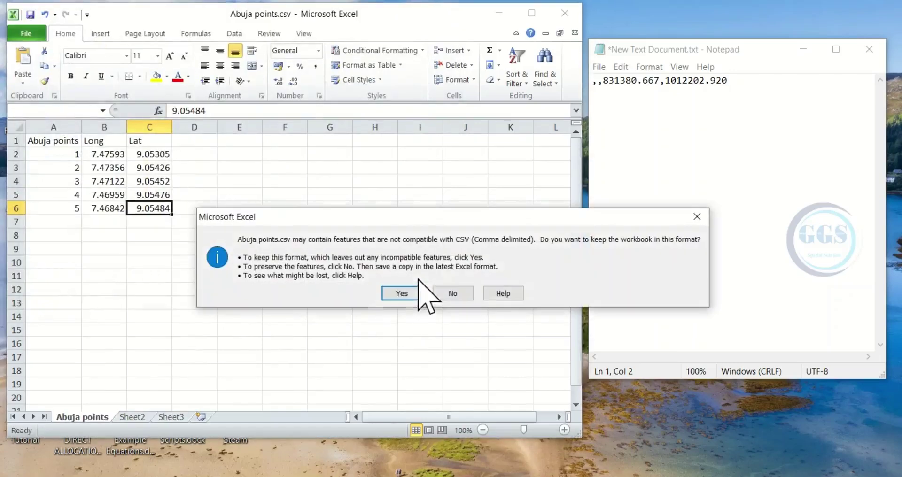
pyautogui.click(401, 294)
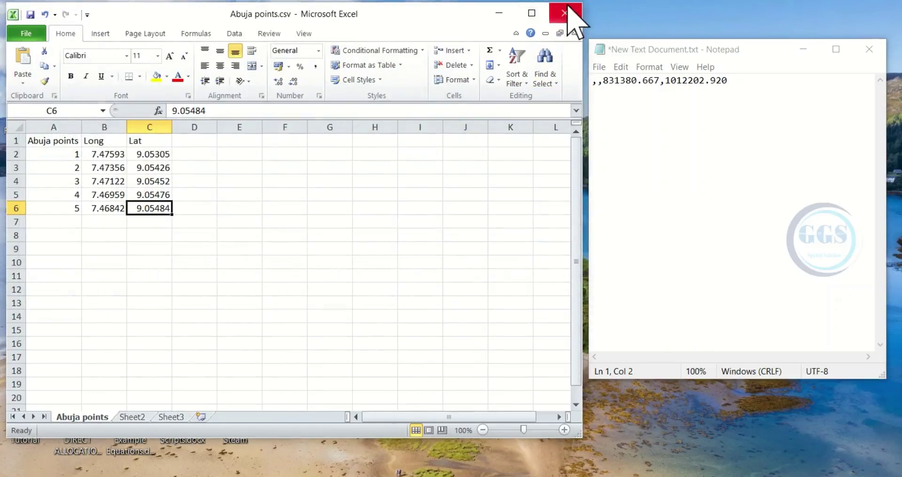
pyautogui.click(566, 13)
# Step: Discard Excel's changes, close the Coordinate Capture panel and switch to the Pan tool
pyautogui.click(461, 264)
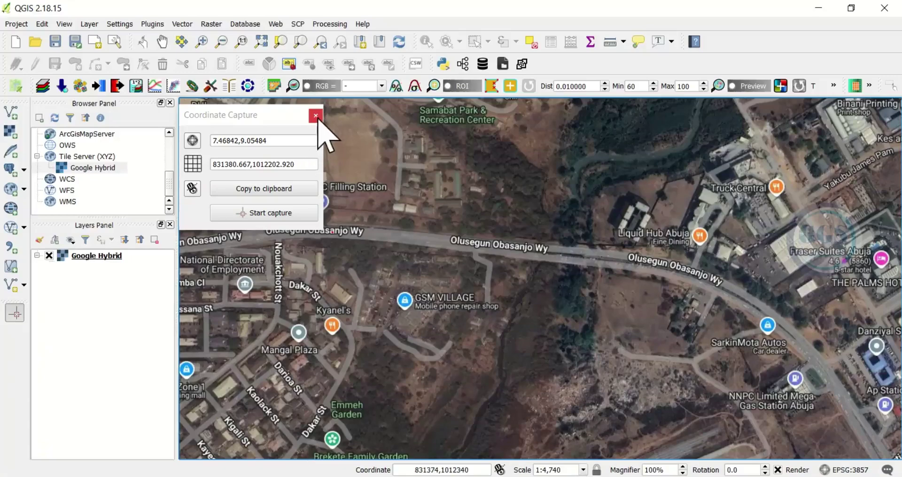
pyautogui.click(315, 116)
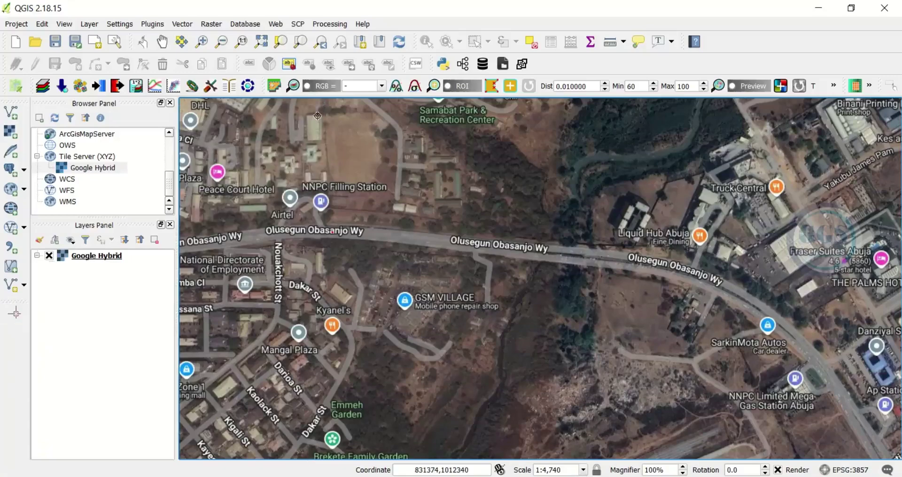
pyautogui.click(162, 41)
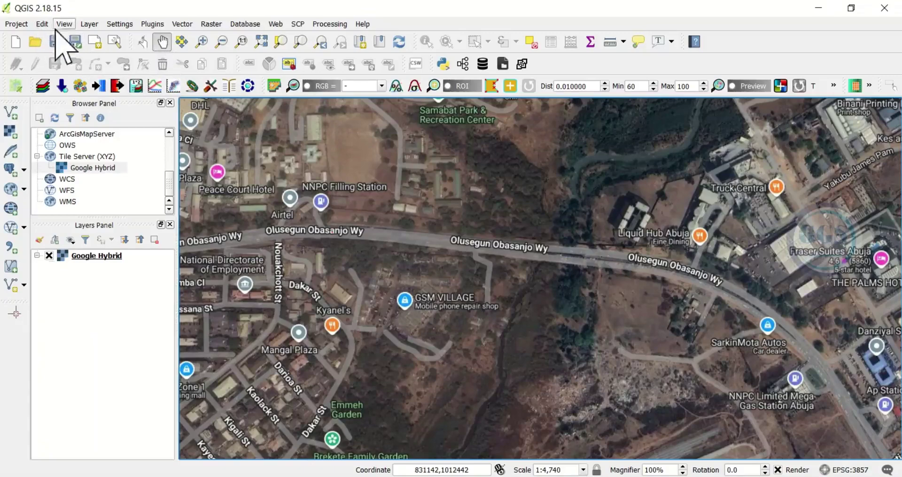
# Step: Load Abuja points.csv from the Tutorial folder as a delimited text layer source
pyautogui.click(89, 24)
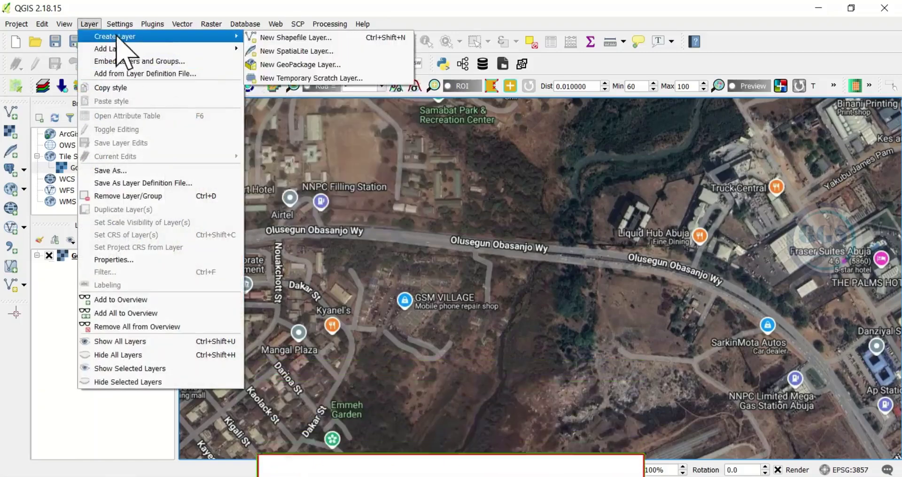
pyautogui.moveTo(125, 51)
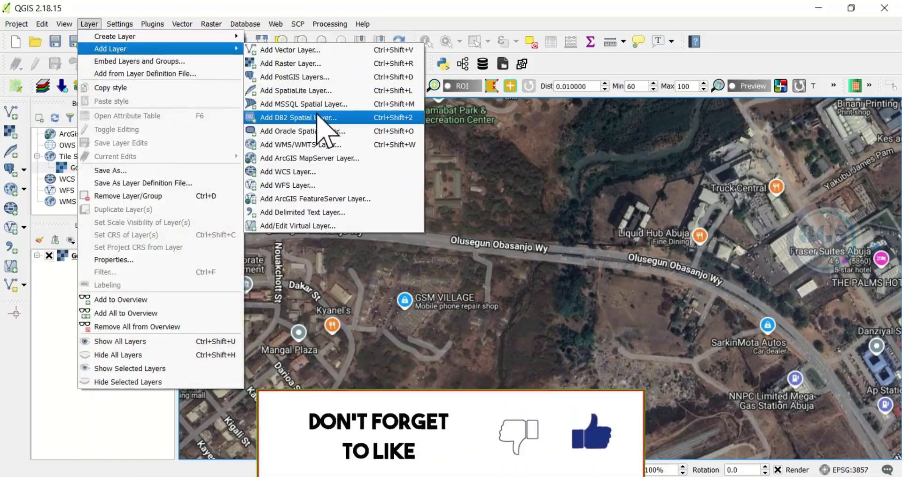
pyautogui.click(310, 214)
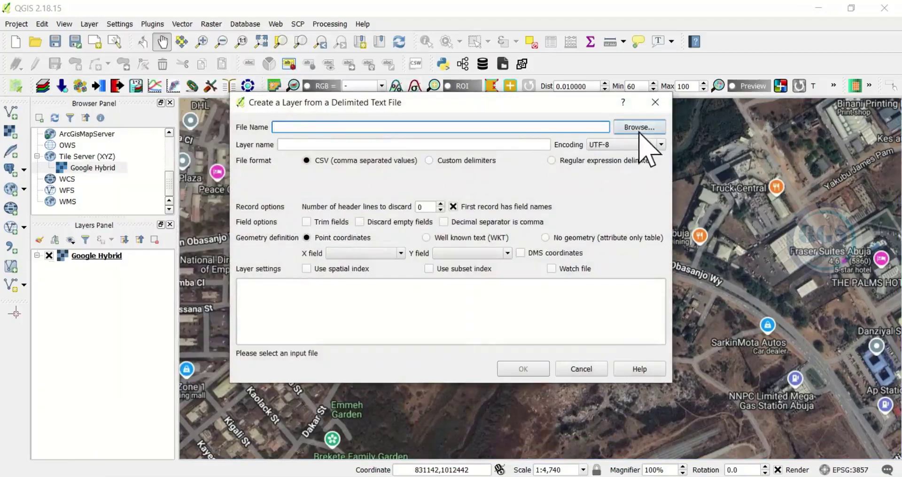
pyautogui.click(638, 130)
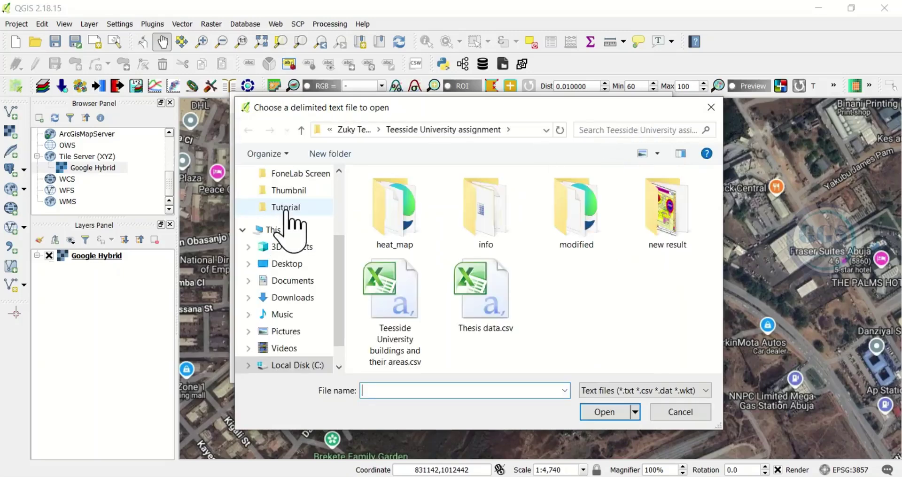
pyautogui.click(286, 211)
pyautogui.scroll(-3, 387, 277)
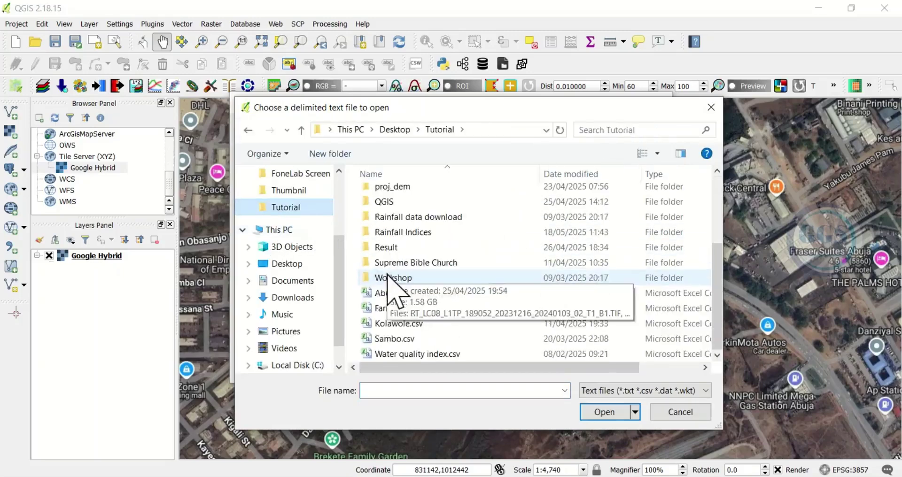
pyautogui.scroll(1, 404, 291)
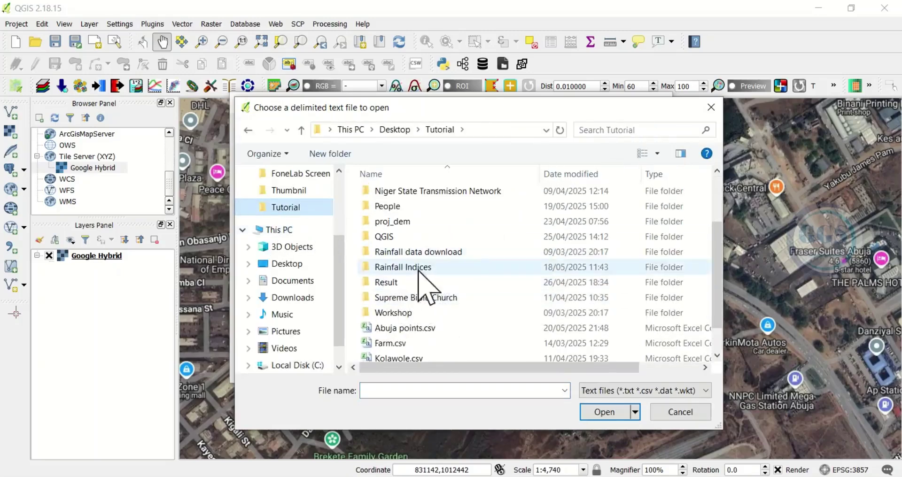
pyautogui.click(409, 329)
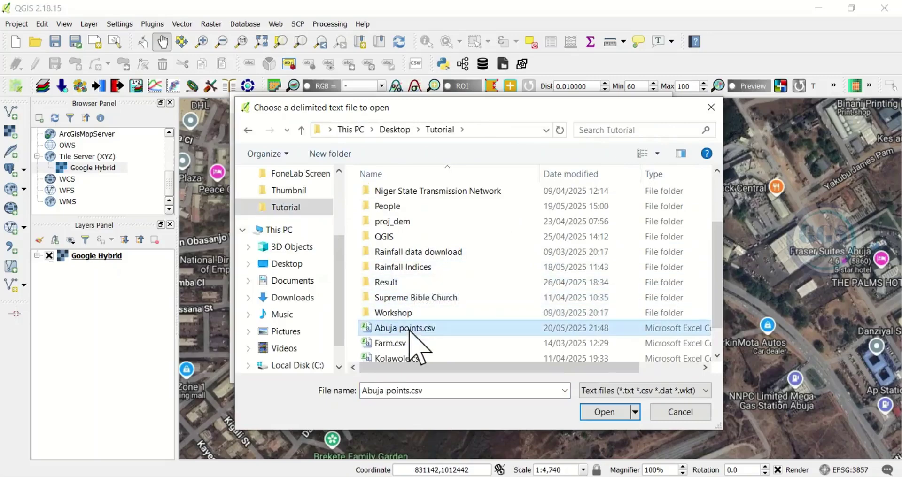
pyautogui.click(605, 415)
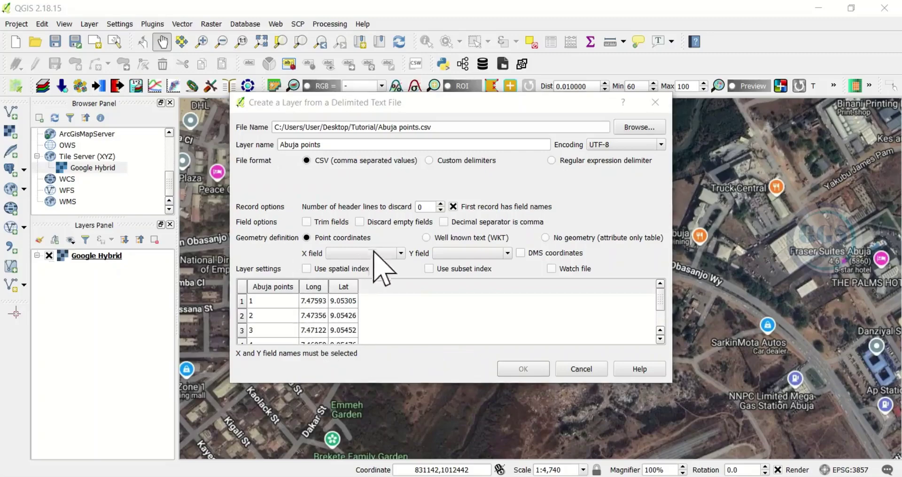
# Step: Use Long as X and Lat as Y, and add the Abuja points layer
pyautogui.click(401, 253)
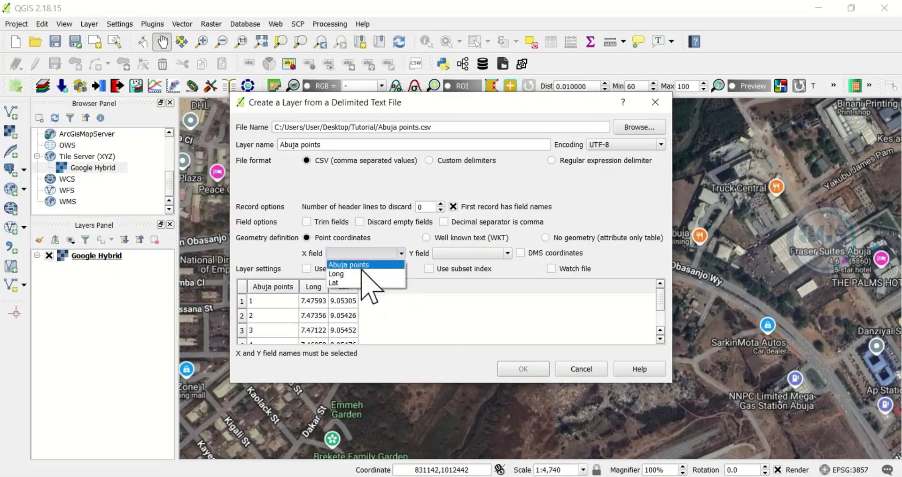
pyautogui.click(343, 274)
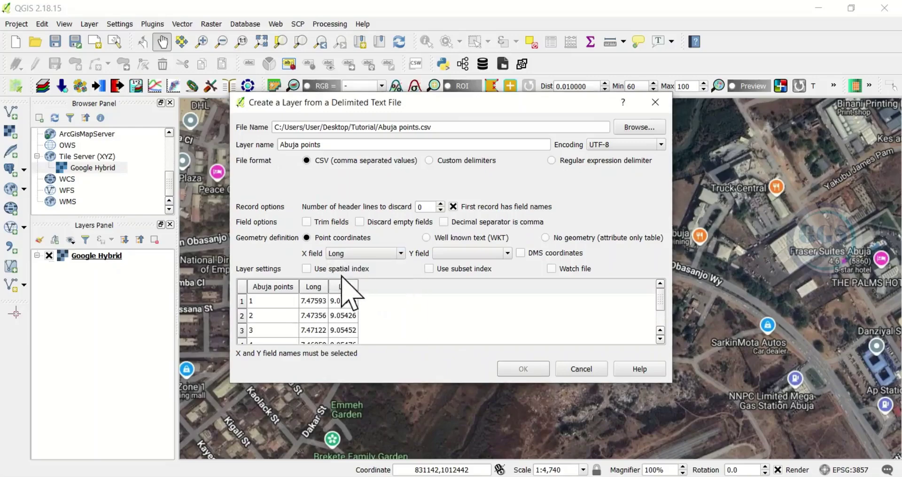
pyautogui.click(505, 254)
pyautogui.click(443, 282)
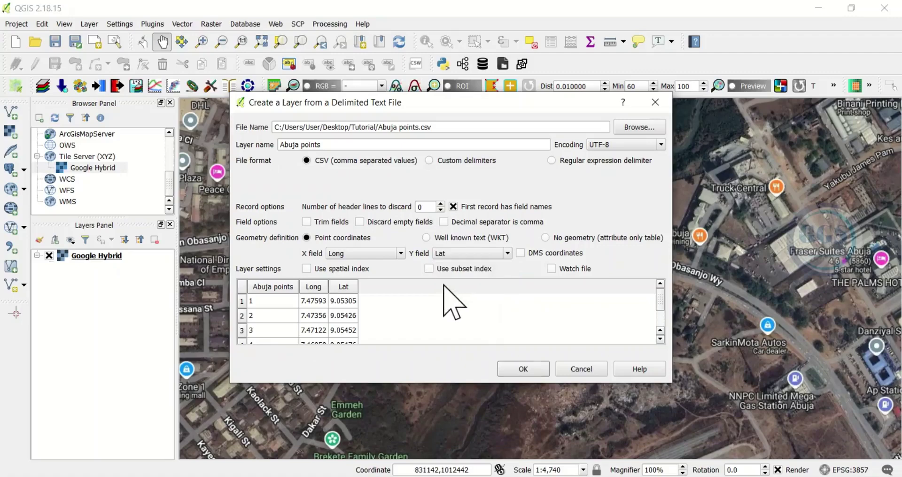
pyautogui.click(523, 369)
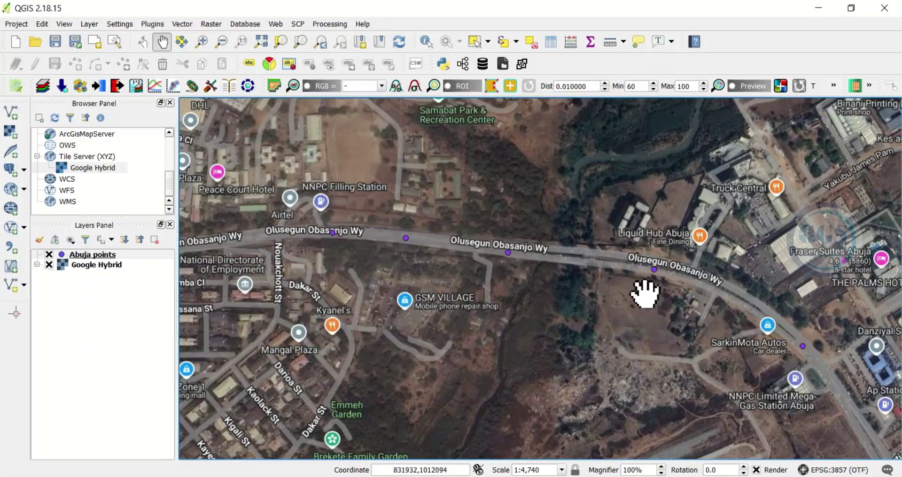
# Step: Raise the Abuja points simple marker size to 4.8 mm in the layer's Style properties
pyautogui.rightClick(74, 255)
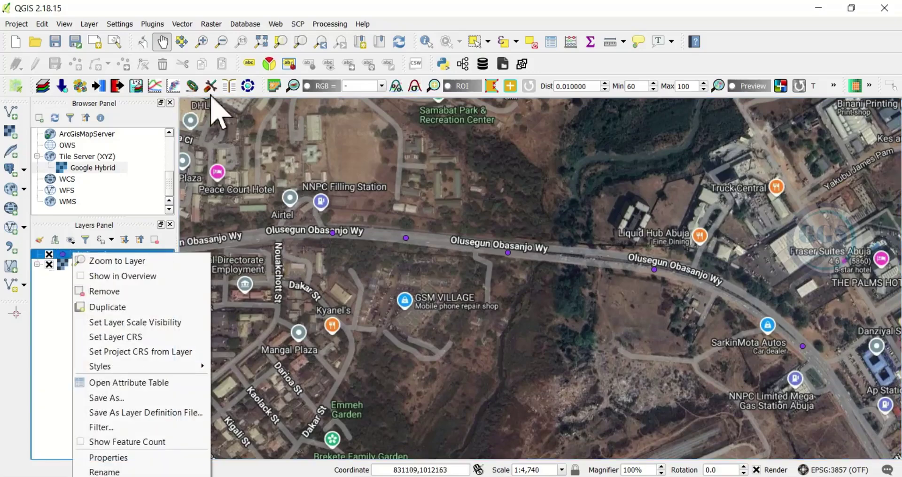
pyautogui.click(114, 462)
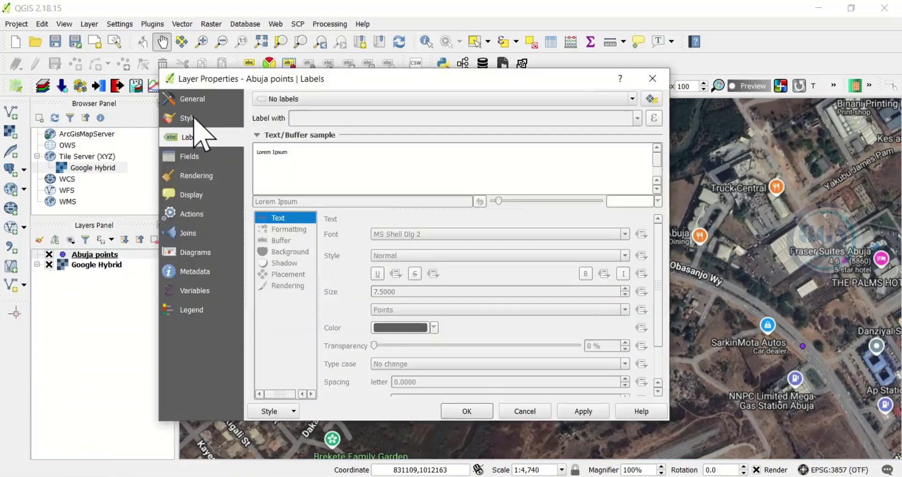
pyautogui.click(187, 118)
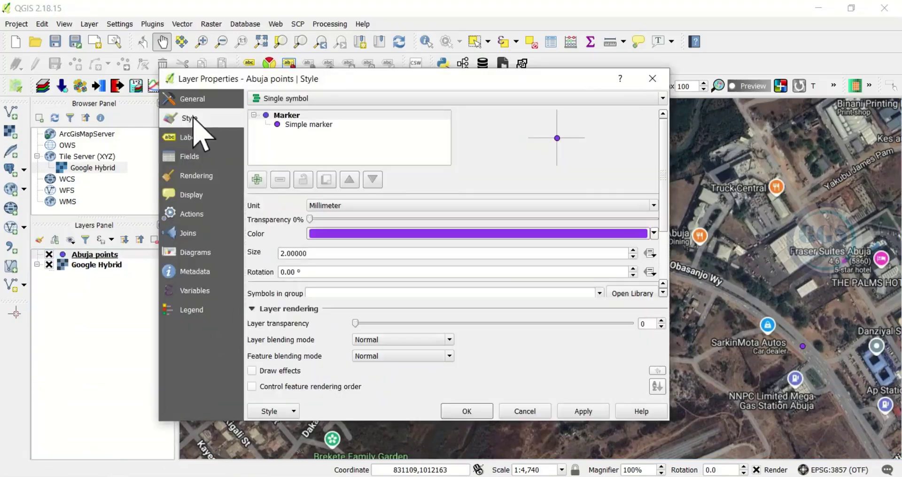
pyautogui.click(282, 124)
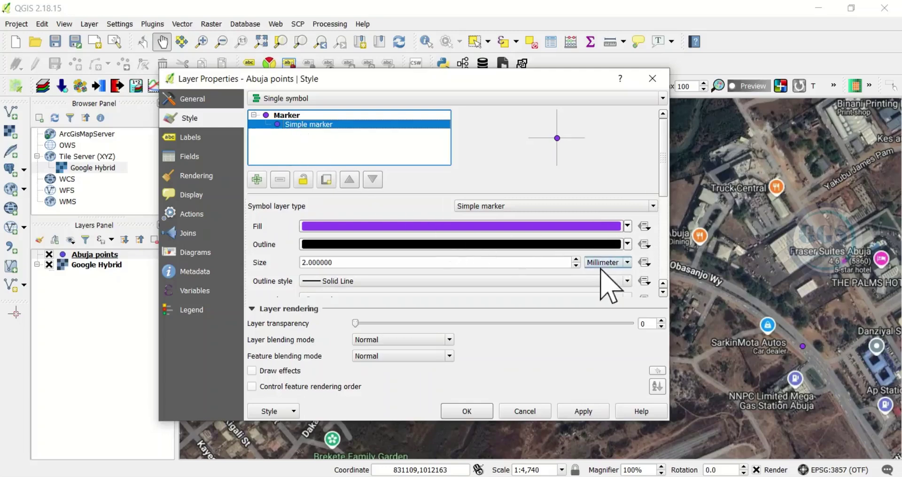
pyautogui.click(576, 258)
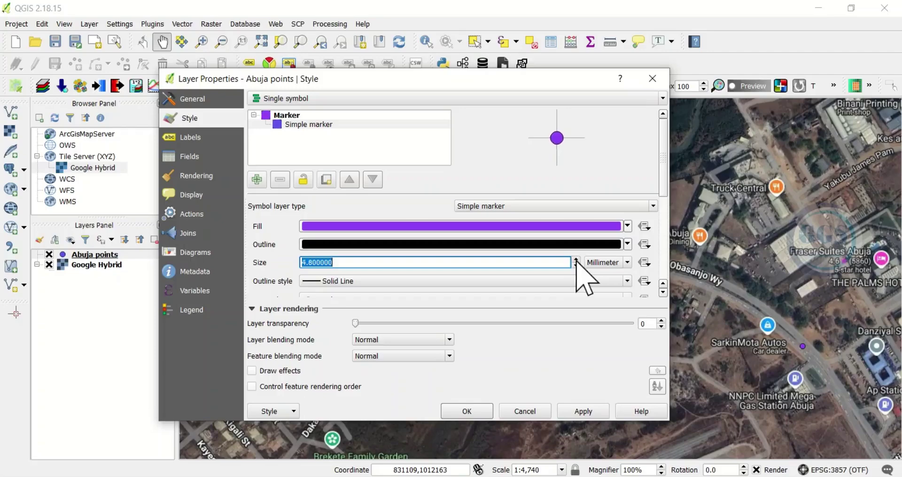
pyautogui.click(481, 416)
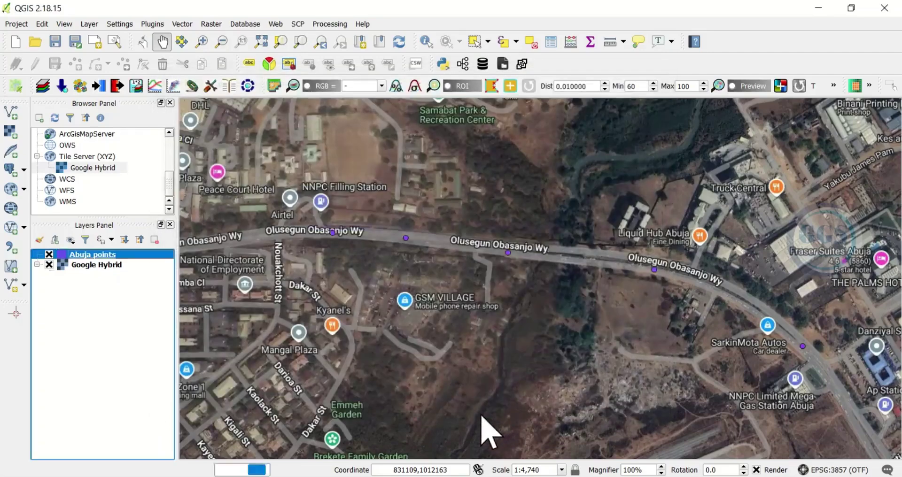